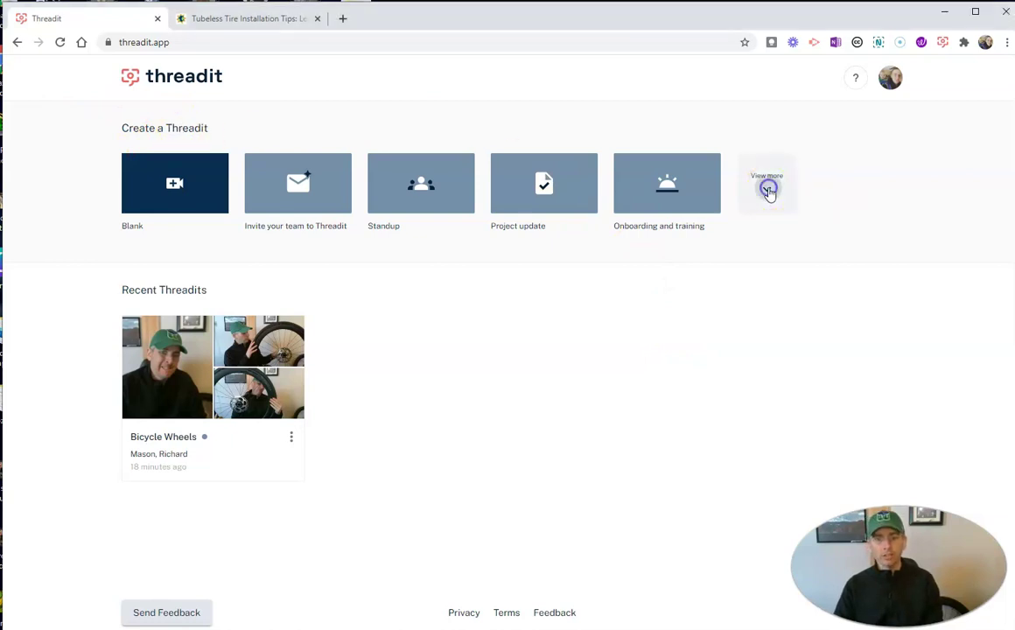
Step: Expand the full Template Gallery, browse through it, and return to the Blank tile
click(768, 192)
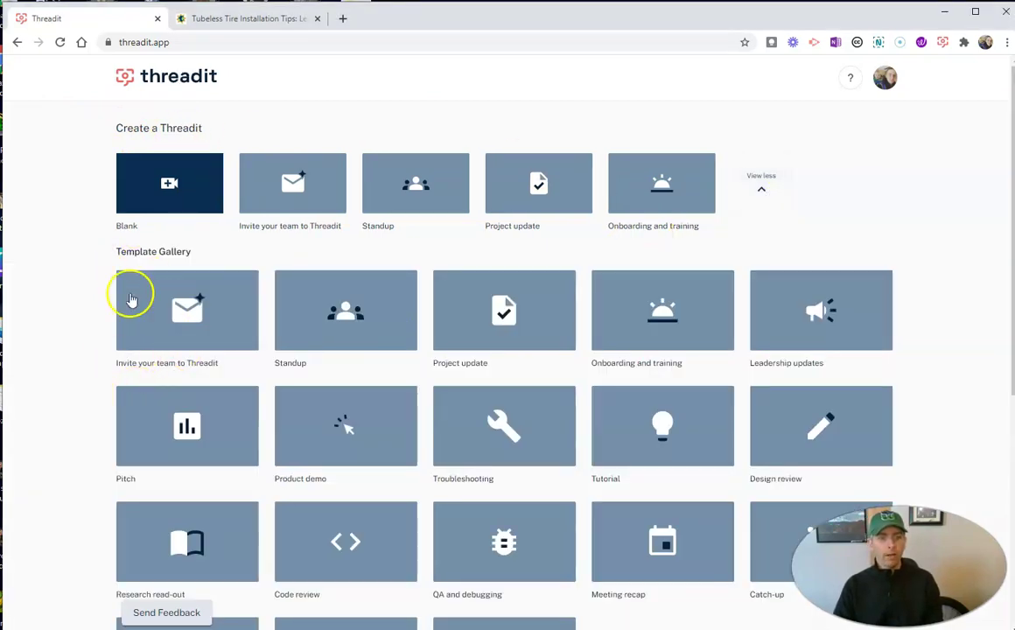
scroll(357, 351, down, 2)
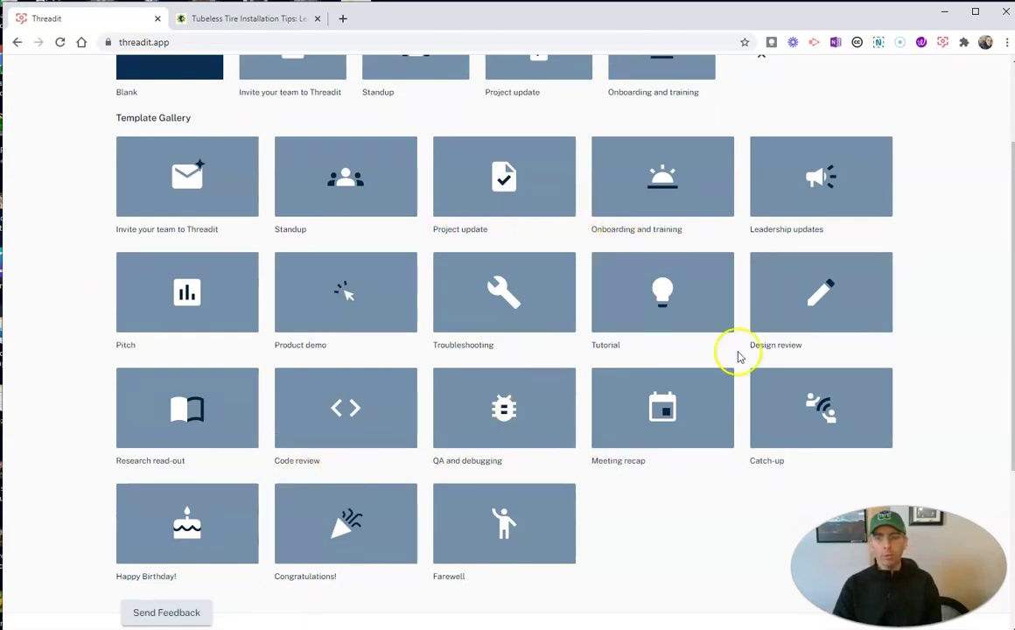
scroll(438, 356, up, 3)
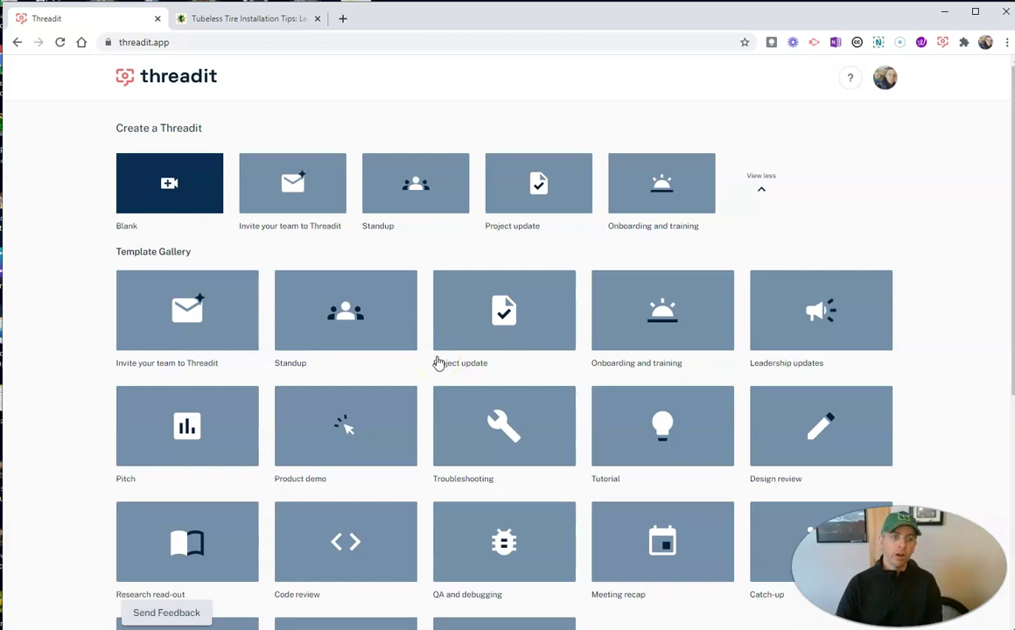
click(171, 186)
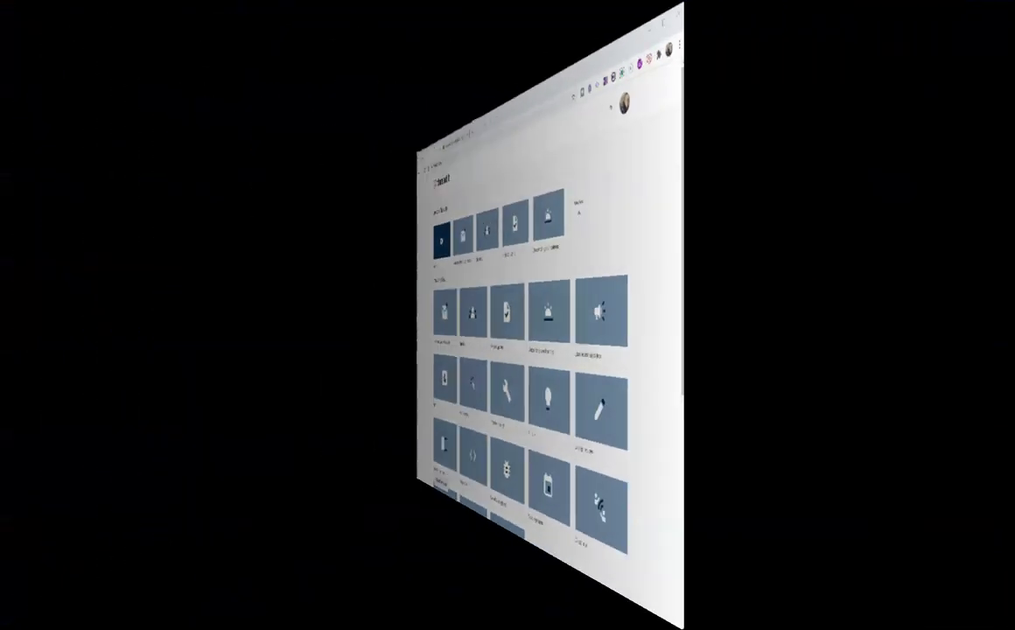
Step: Start a blank Threadit and title it 'Bike wheels and tires'
click(441, 240)
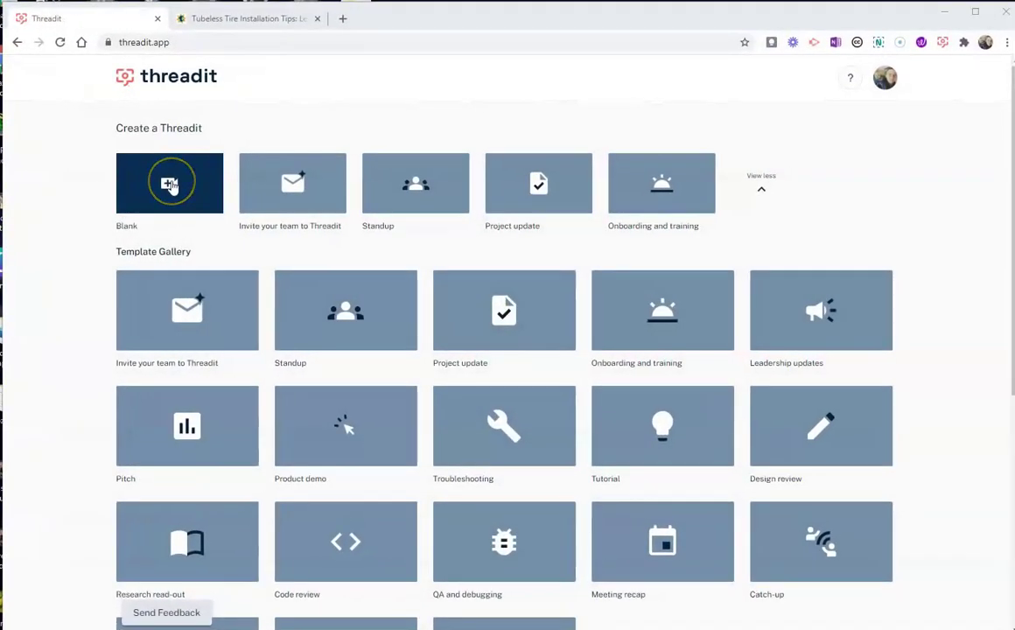
click(154, 242)
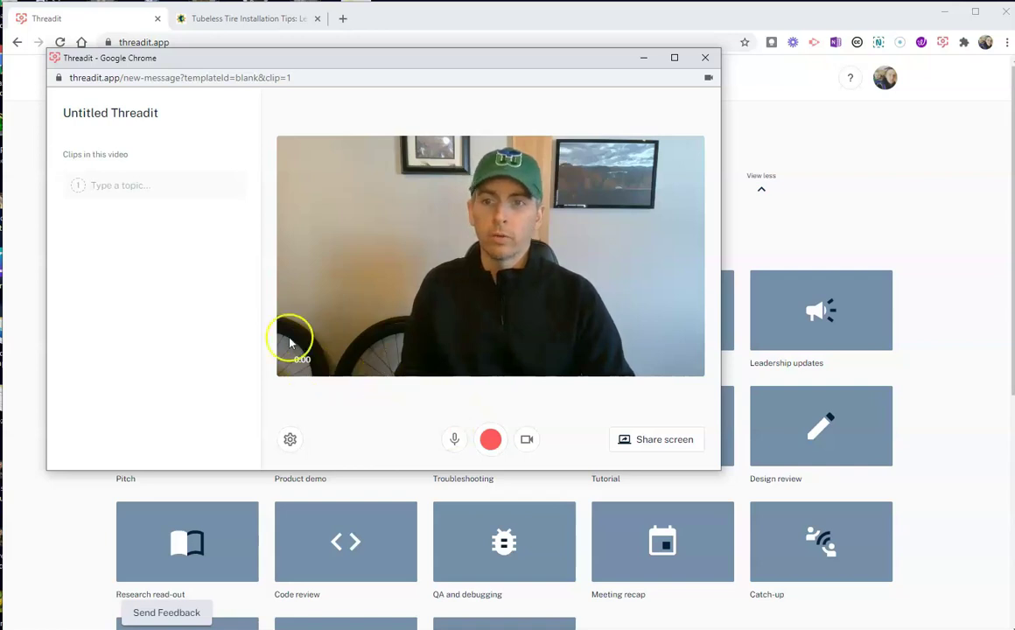
click(132, 113)
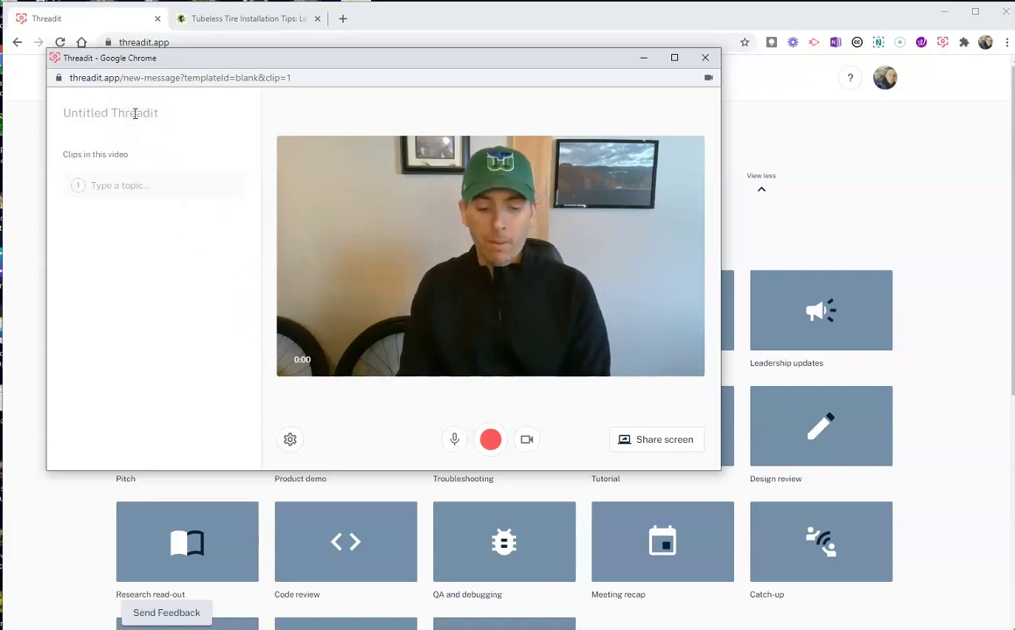
text(Vi)
key(BackSpace)
key(BackSpace)
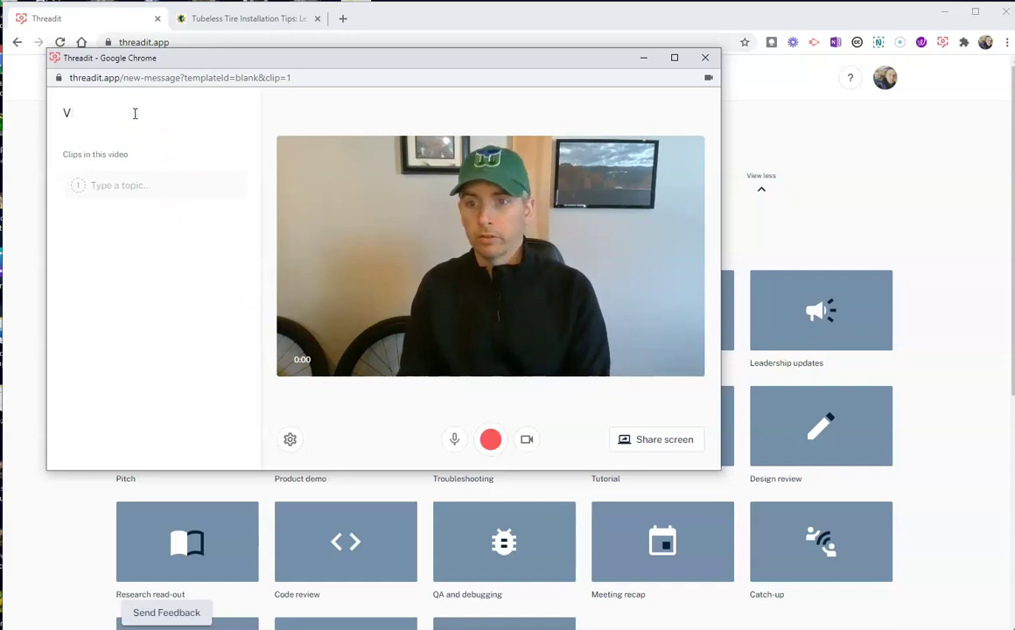
text(Bike w)
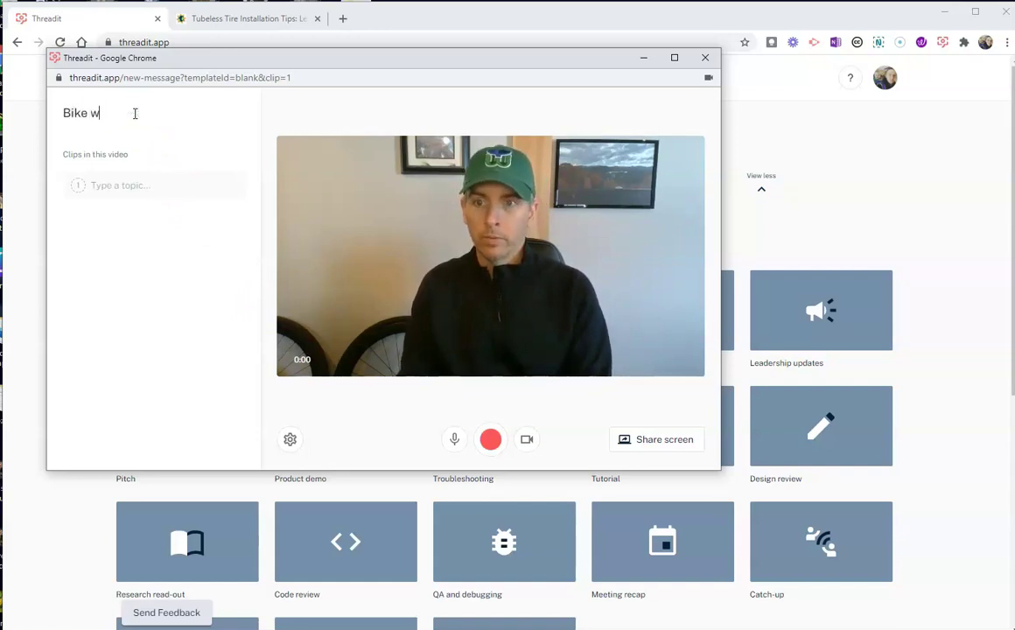
text(heels and)
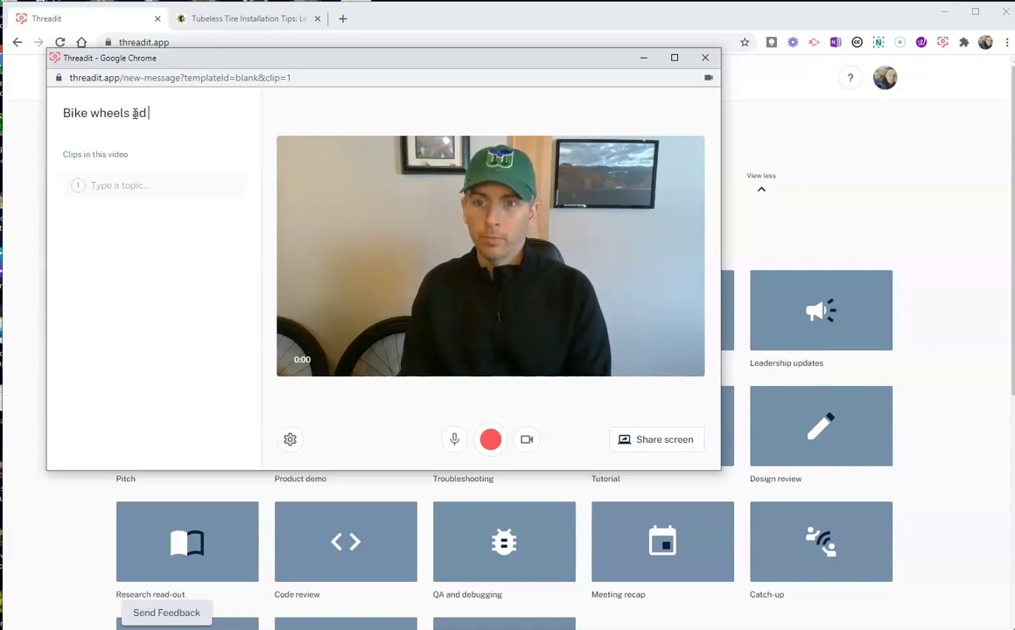
key(BackSpace)
text(nd tir)
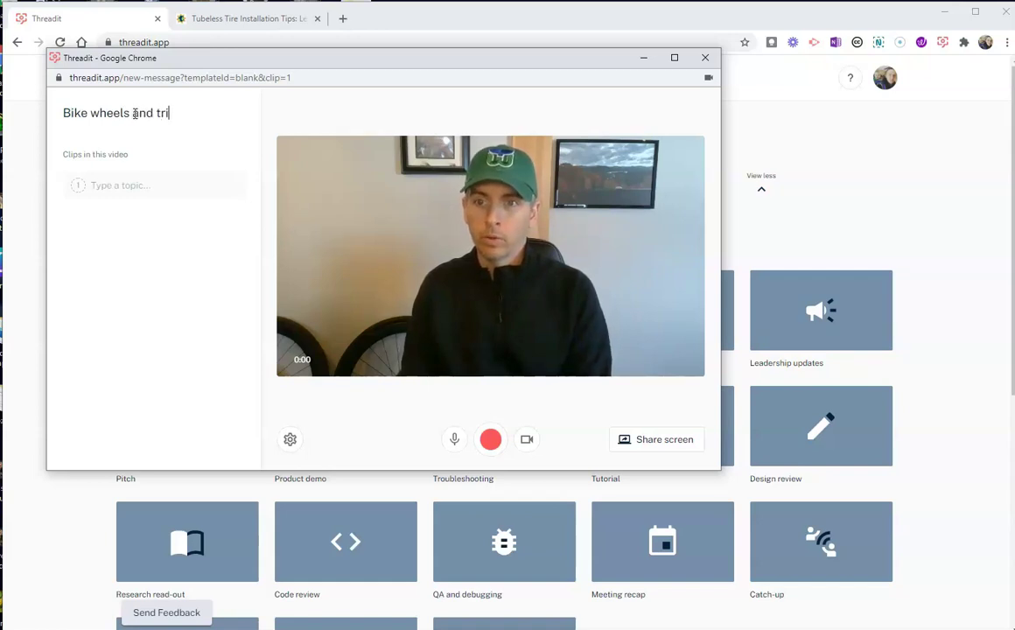
key(BackSpace)
text(ires)
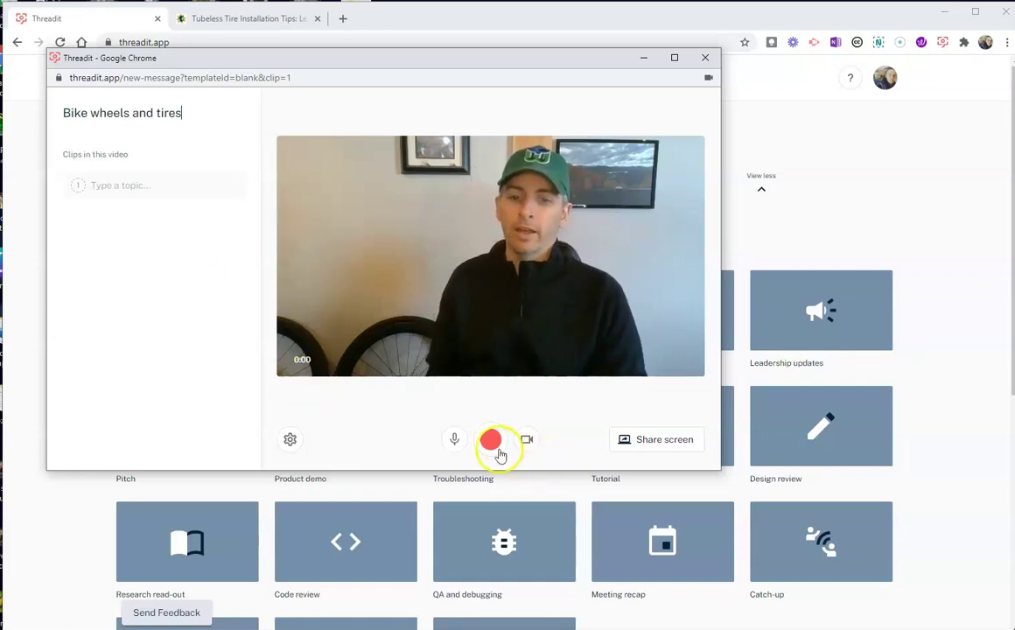
Step: Record a 32-second first clip about the bike wheel
click(491, 440)
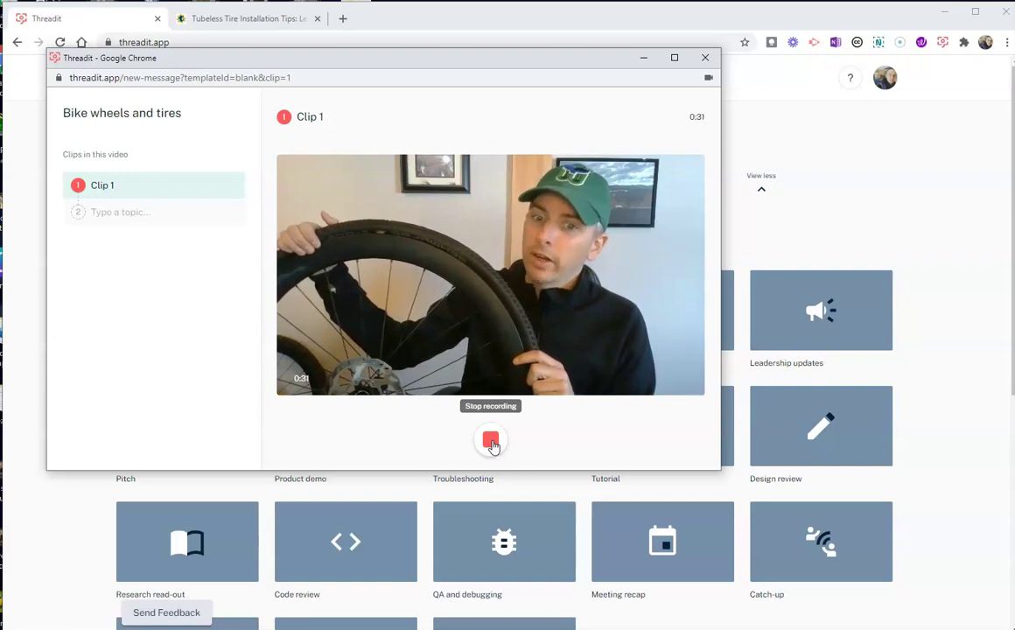
click(491, 442)
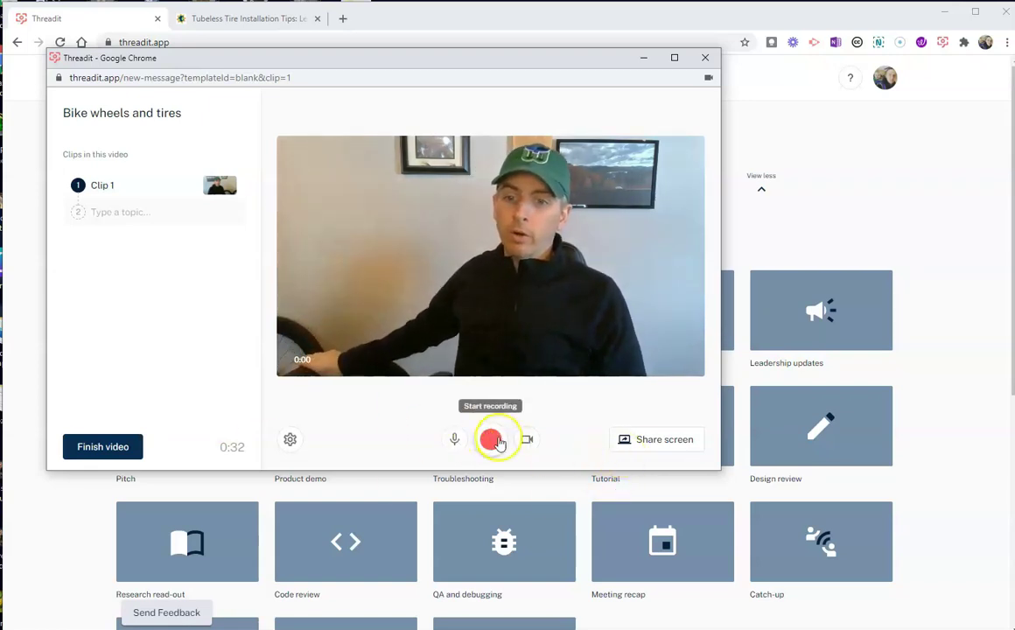
Step: Record a second clip, bringing the video total to 0:53
click(499, 443)
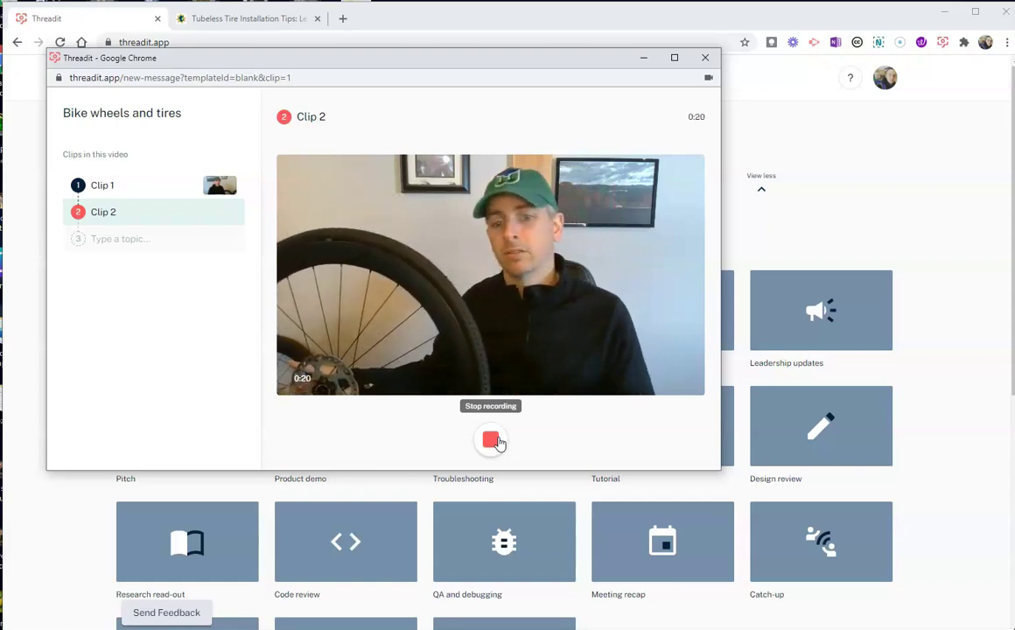
click(491, 441)
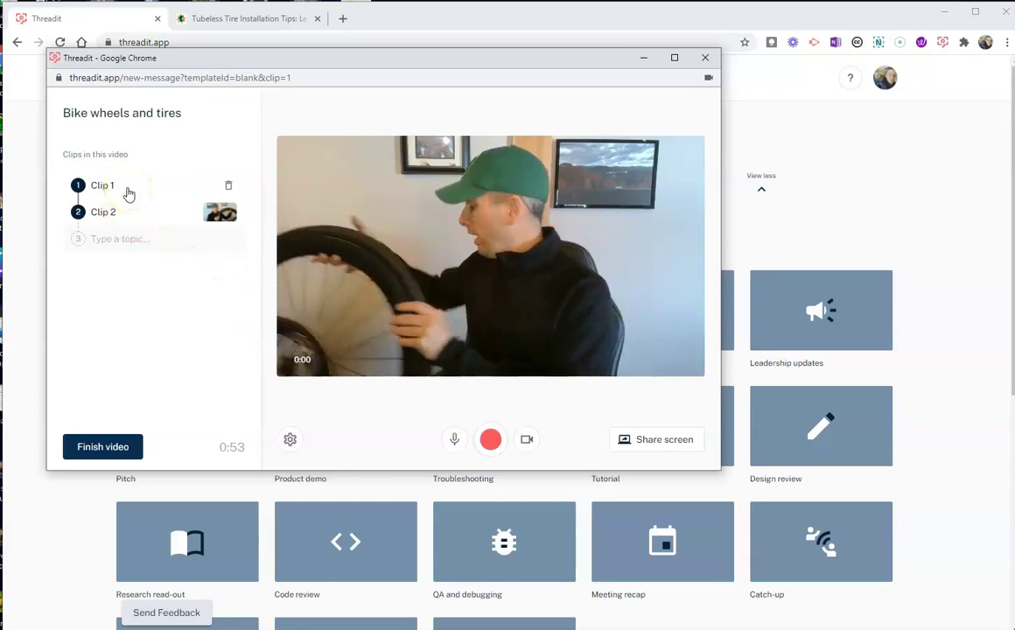
Step: Rename the clips 'Intro' and 'Tubeless FYI', then finish the video
click(128, 192)
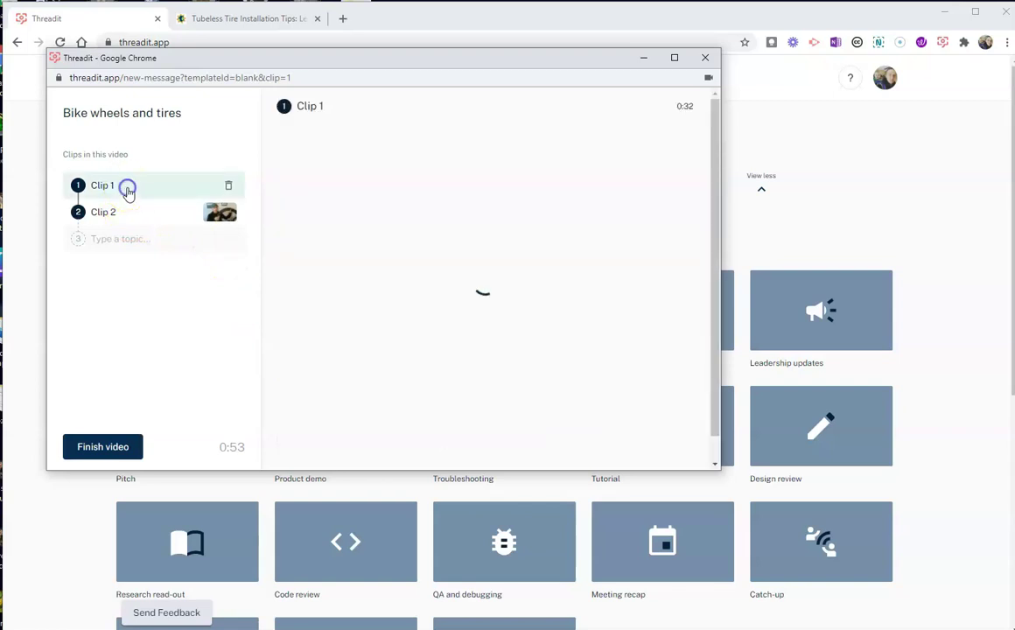
click(108, 213)
click(103, 184)
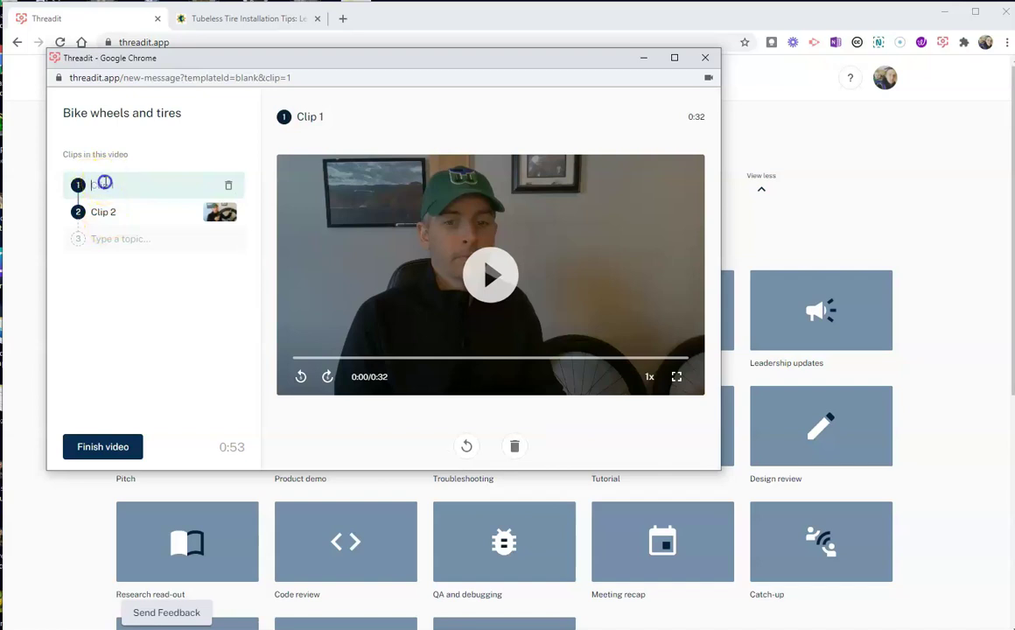
key(BackSpace)
text(Intro)
click(106, 207)
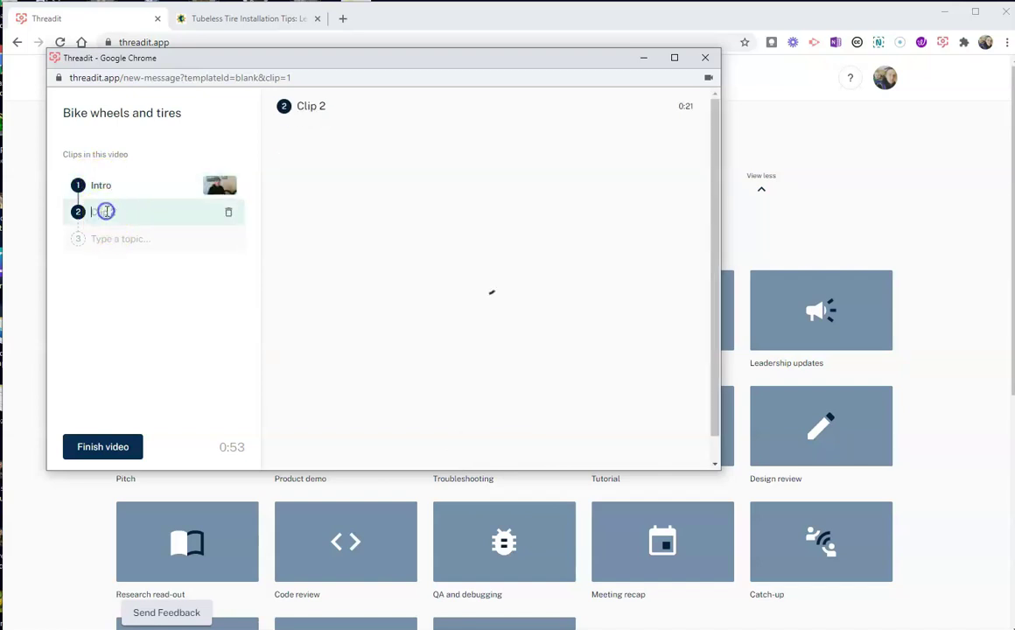
text(Tube)
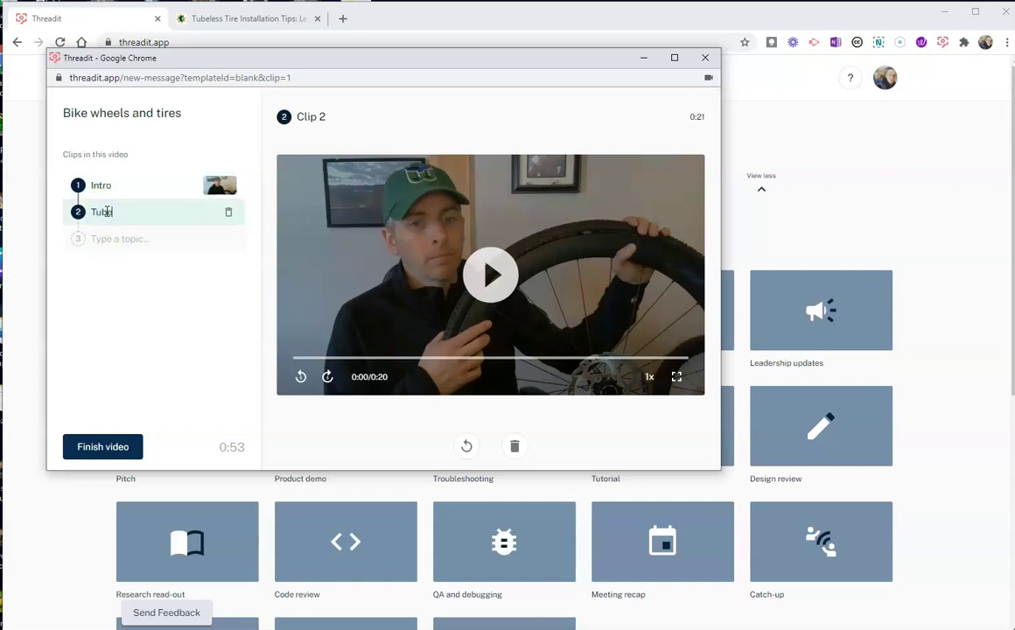
text(less FYI)
click(107, 450)
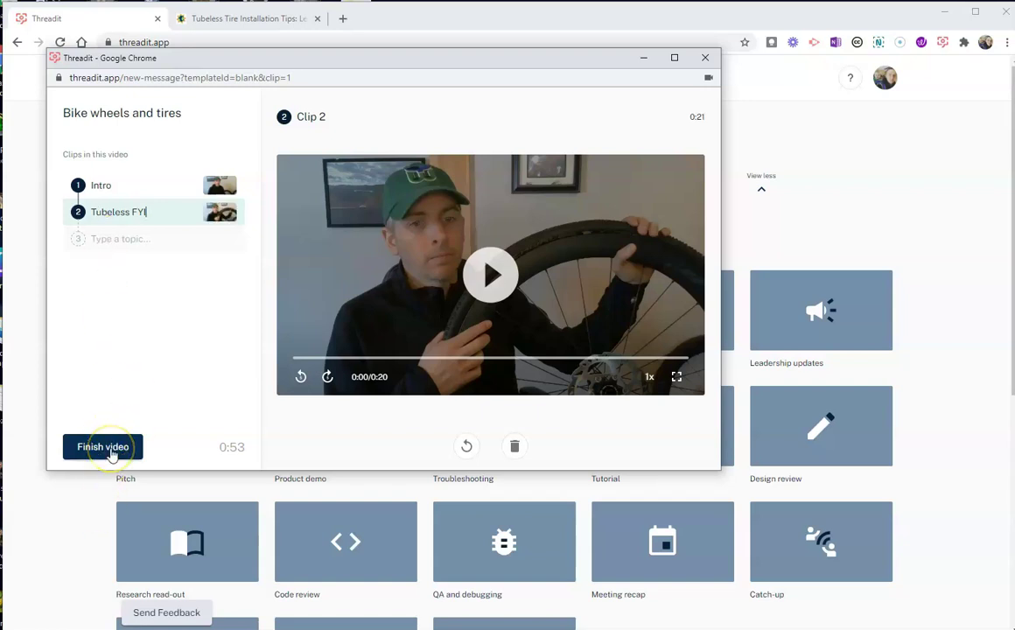
click(111, 453)
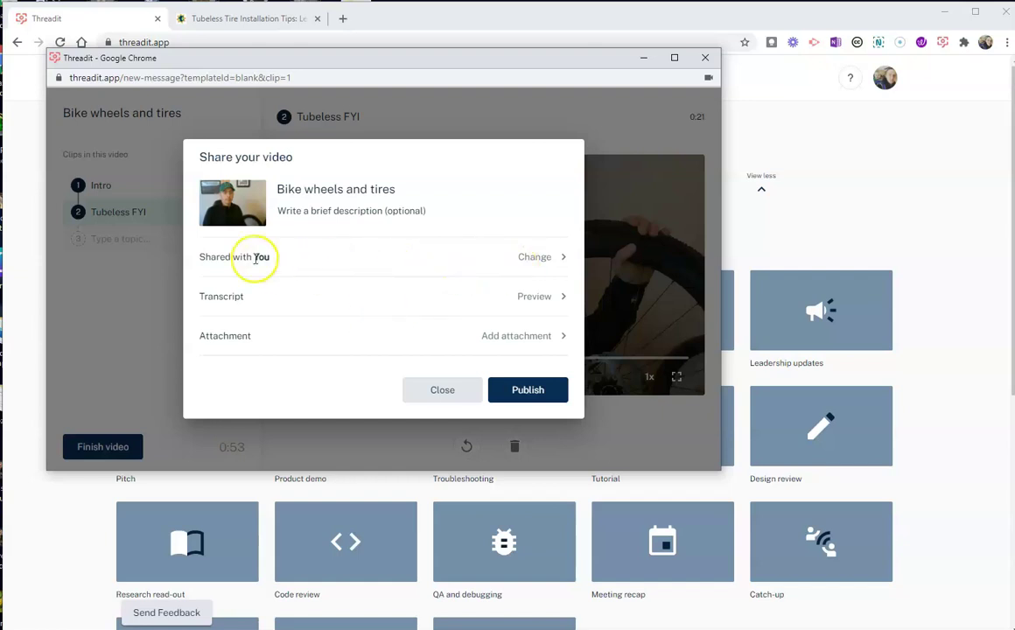
Step: Share the video with one individual contact with Can reply permission and save
click(540, 259)
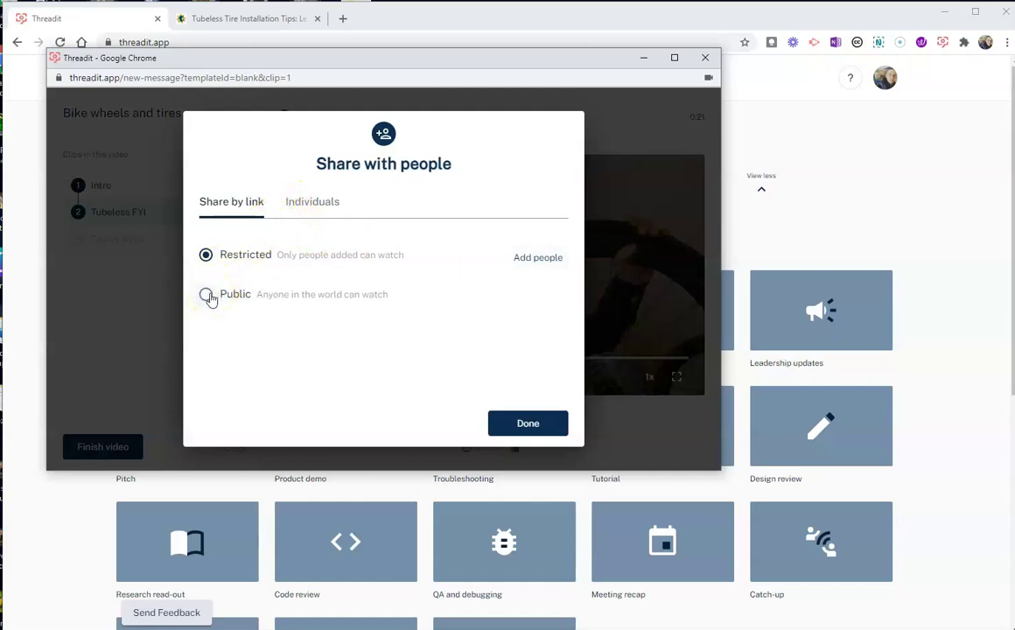
click(316, 203)
click(317, 257)
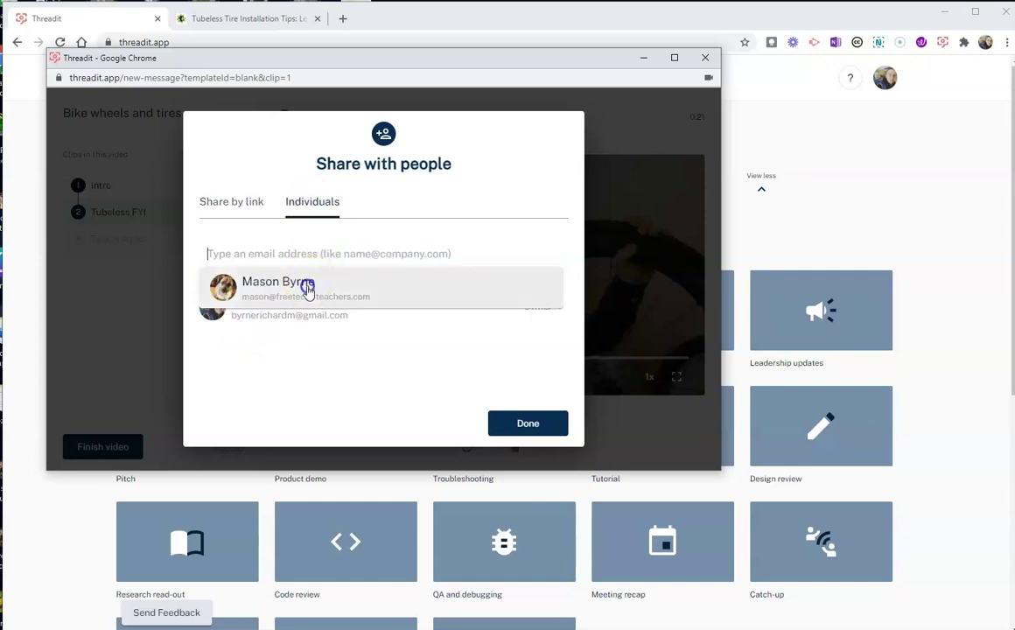
click(309, 286)
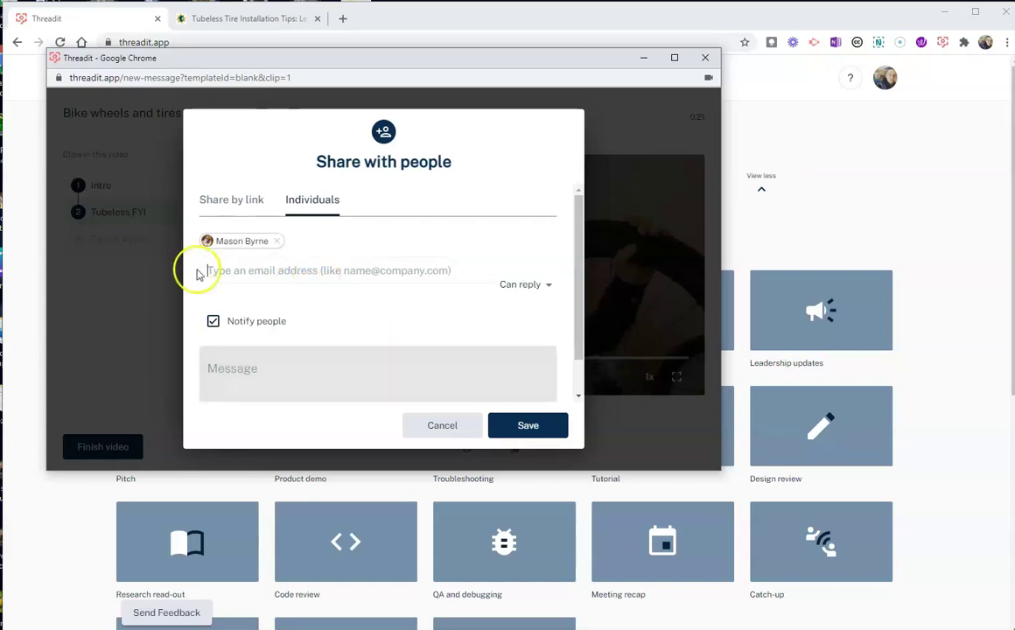
click(543, 287)
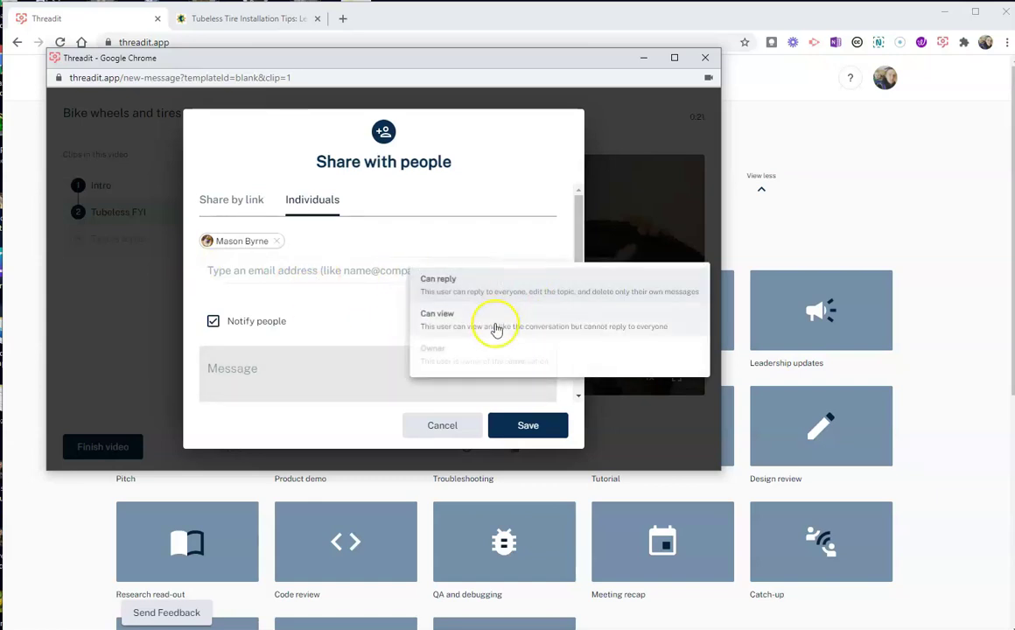
click(488, 288)
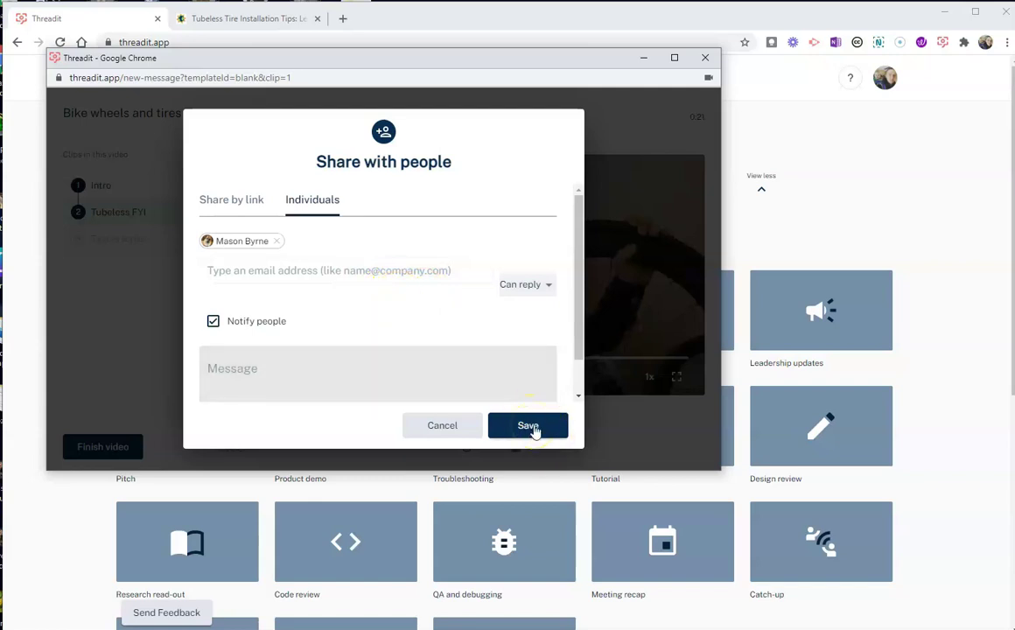
click(532, 427)
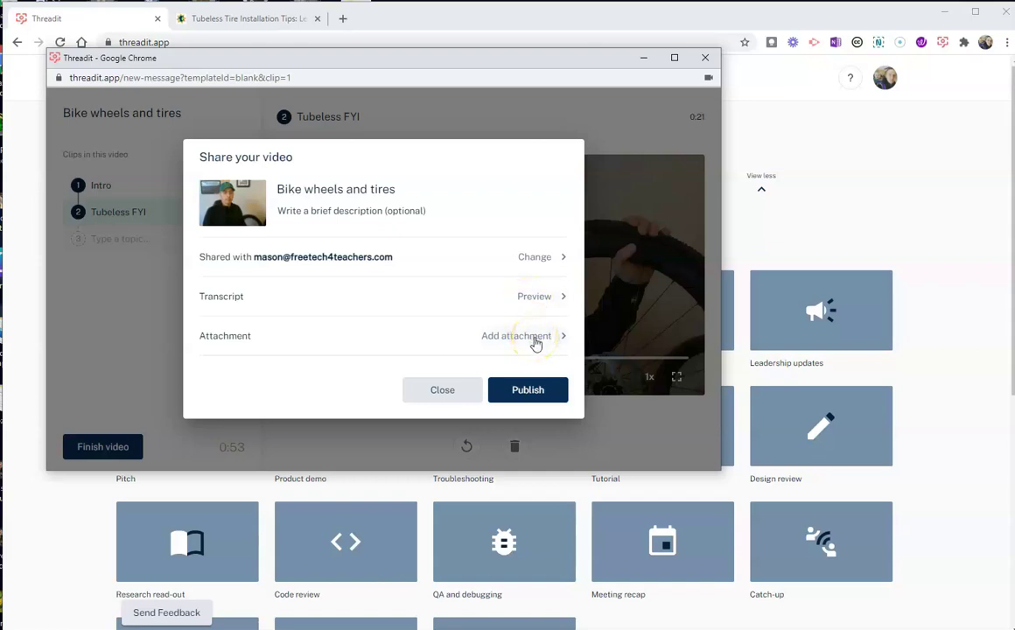
Step: Attach a 'Tubeless Tire Tips' link to the tutorial page's URL and publish the reply
click(535, 338)
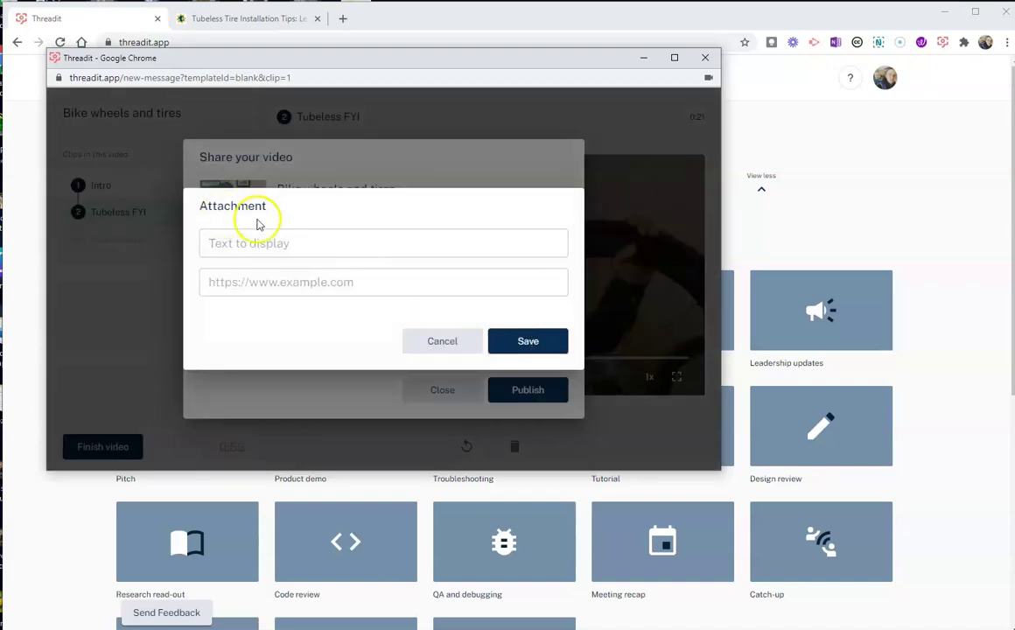
click(328, 243)
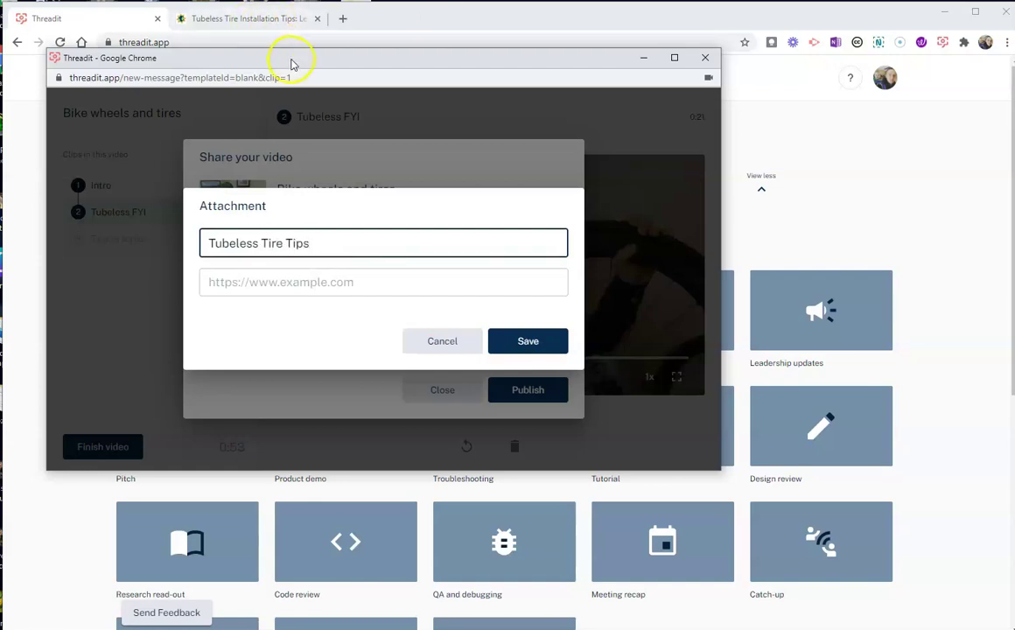
drag(290, 62, 289, 84)
click(253, 24)
click(265, 43)
key(ctrl+c)
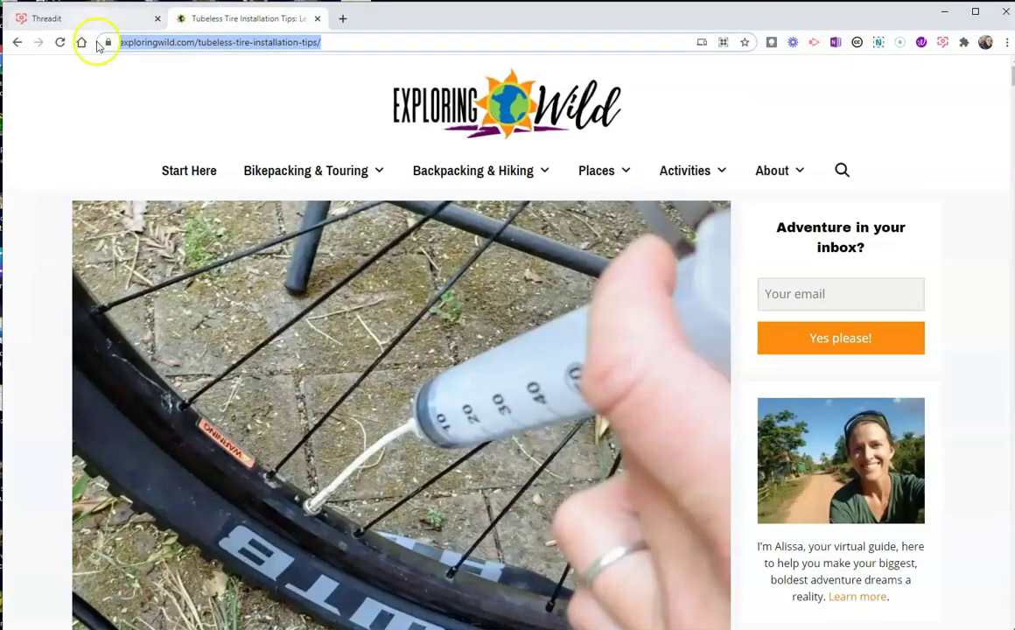
click(412, 582)
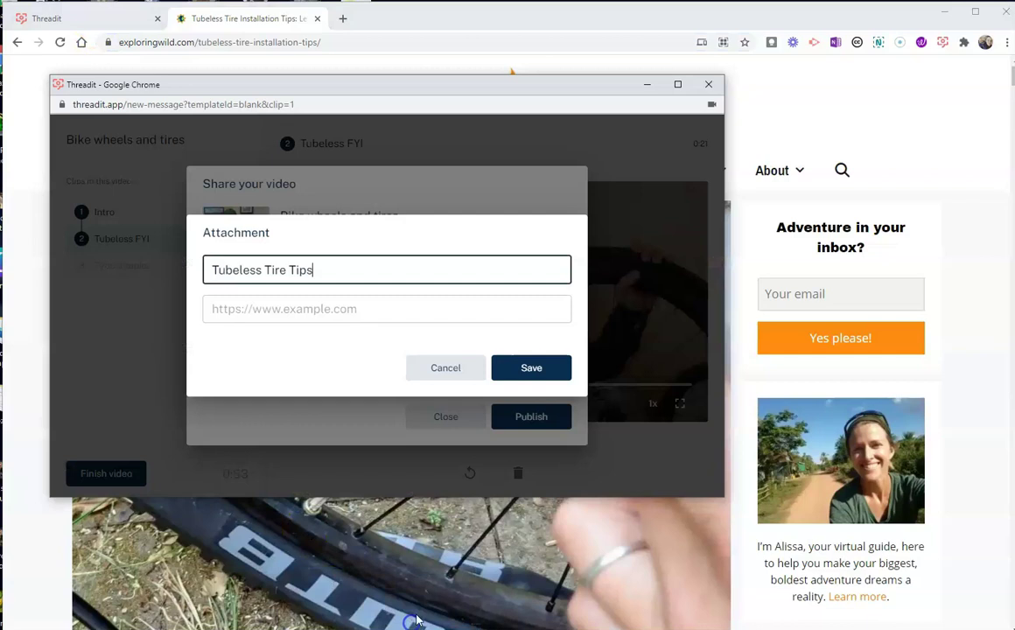
click(306, 311)
key(ctrl+v)
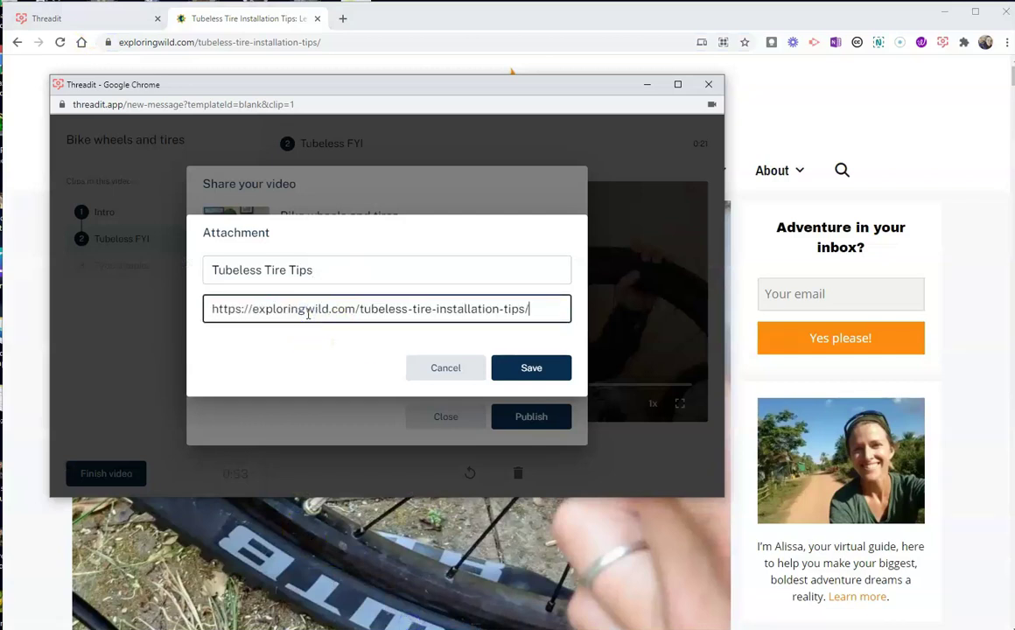
click(525, 368)
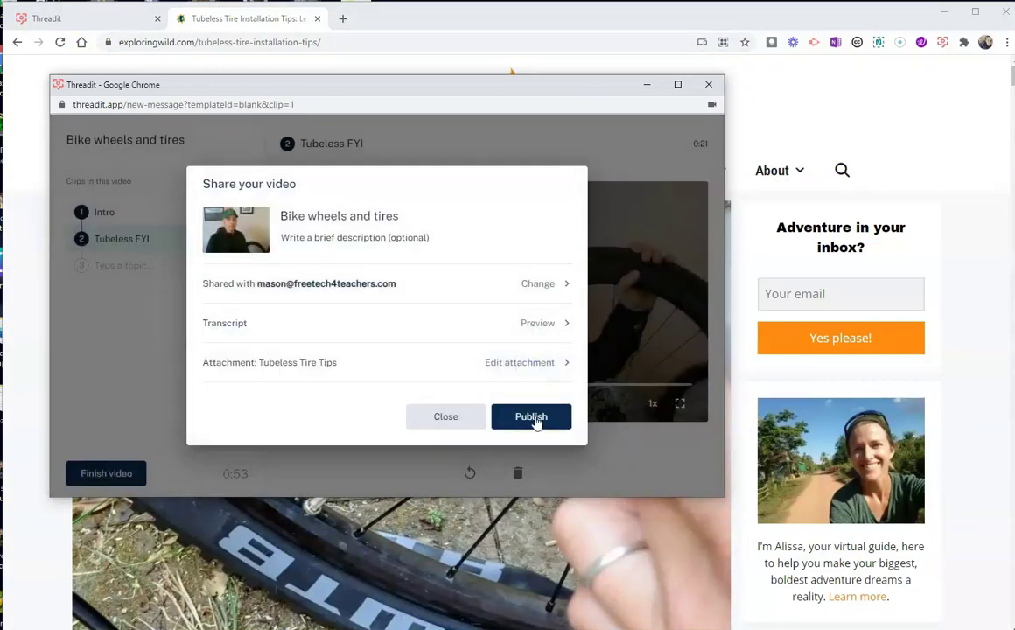
click(532, 418)
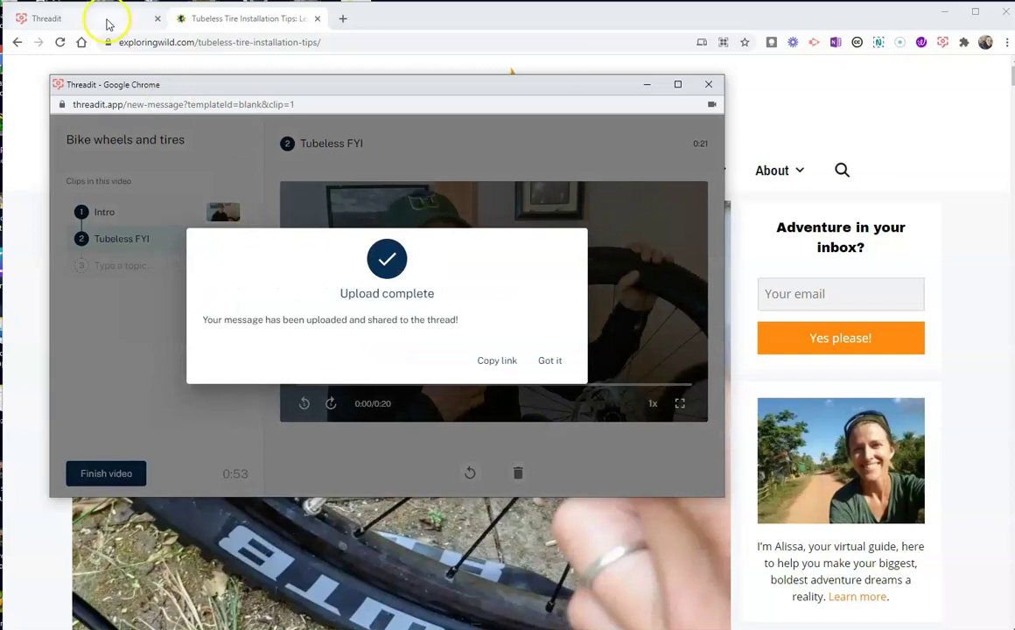
Step: Copy the published thread's link and return to the Threadit home page
click(497, 359)
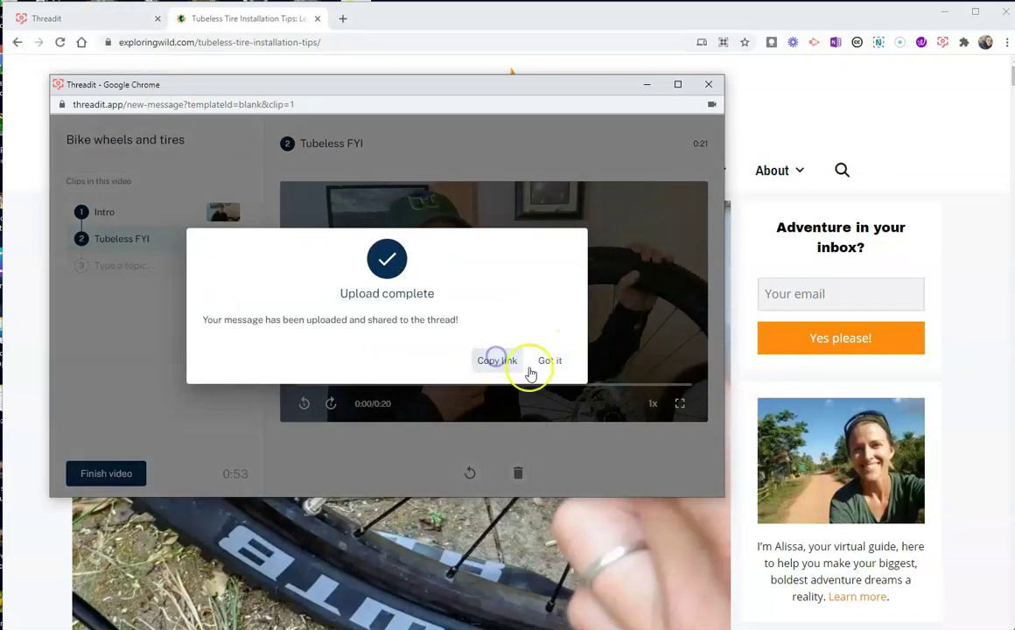
click(549, 360)
click(118, 19)
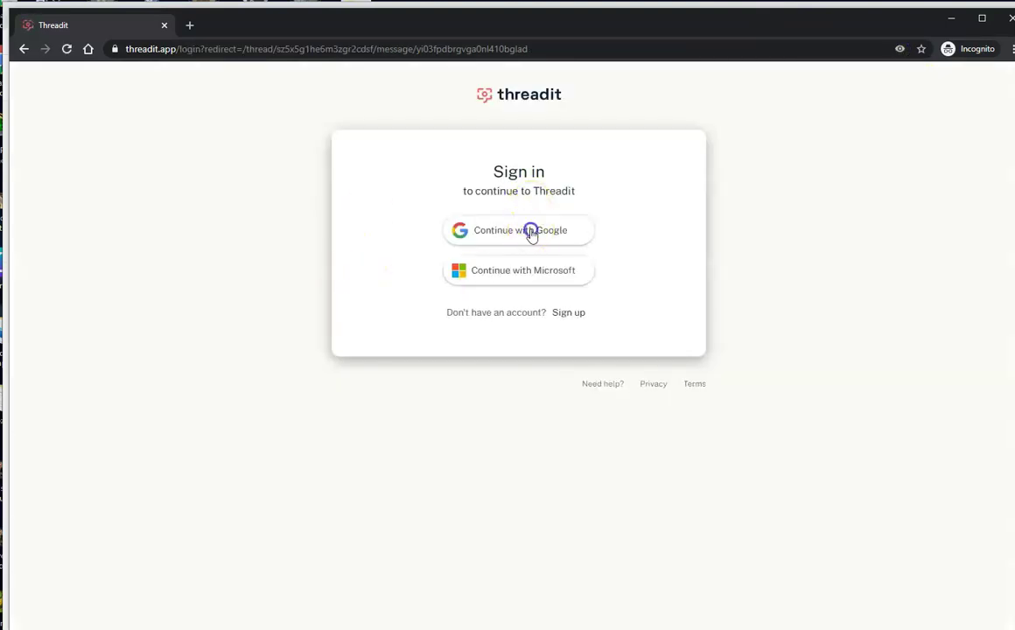
Step: Sign in with Google using the recipient's saved account and its password
click(530, 231)
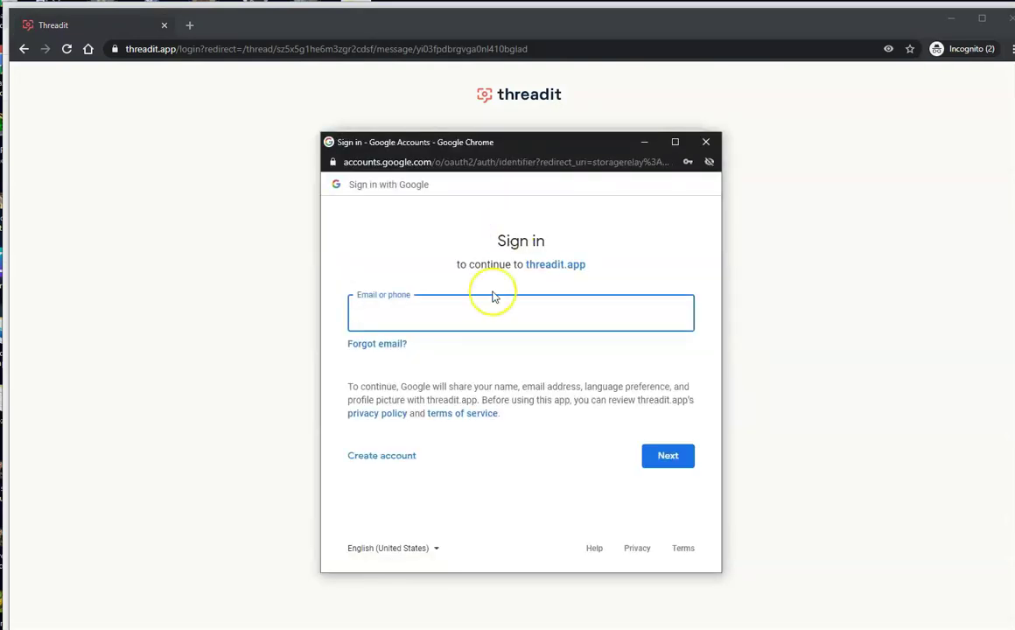
text(mas)
click(478, 362)
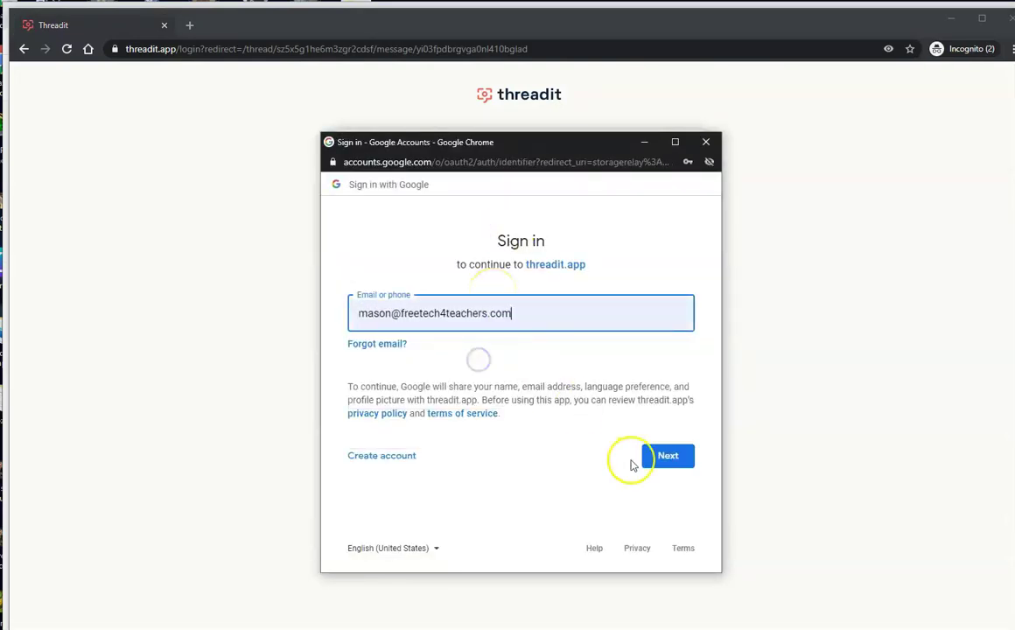
click(674, 456)
text(••••••••)
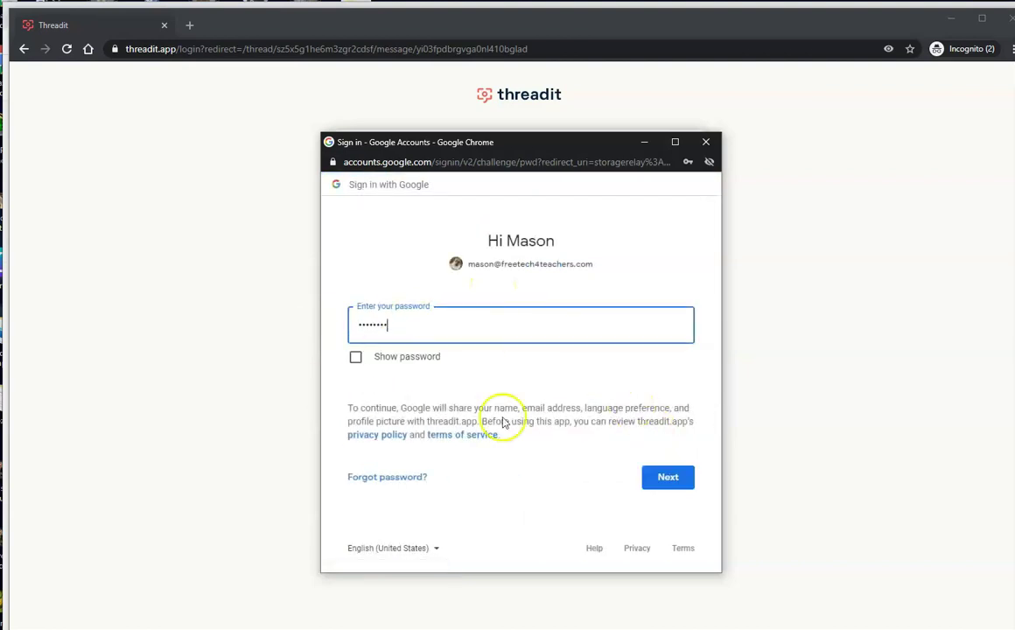
click(674, 477)
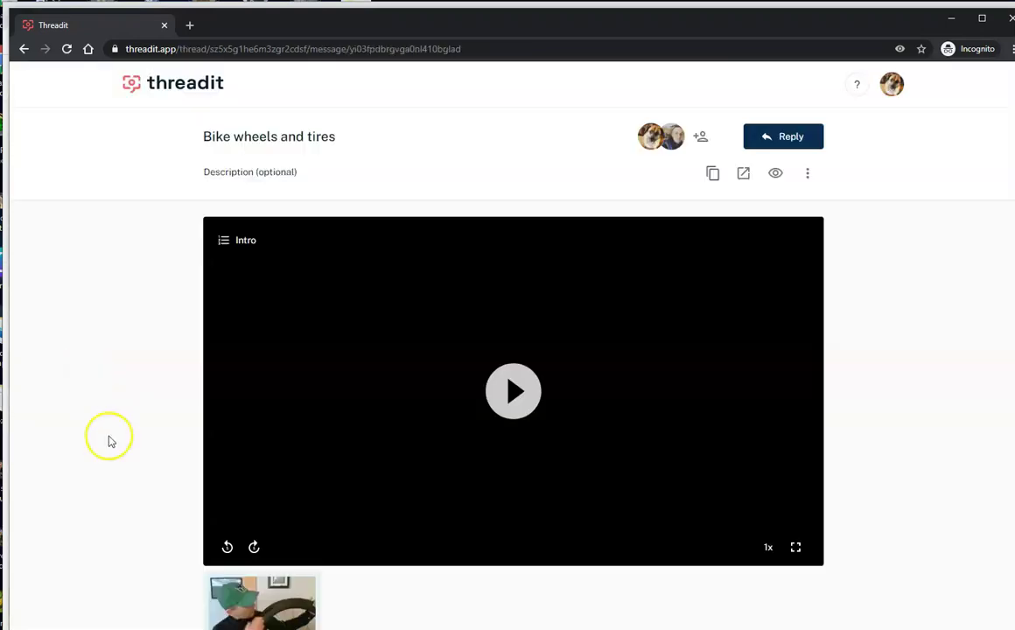
Step: Record an 11-second video reply after allowing microphone and camera access
scroll(145, 419, down, 1)
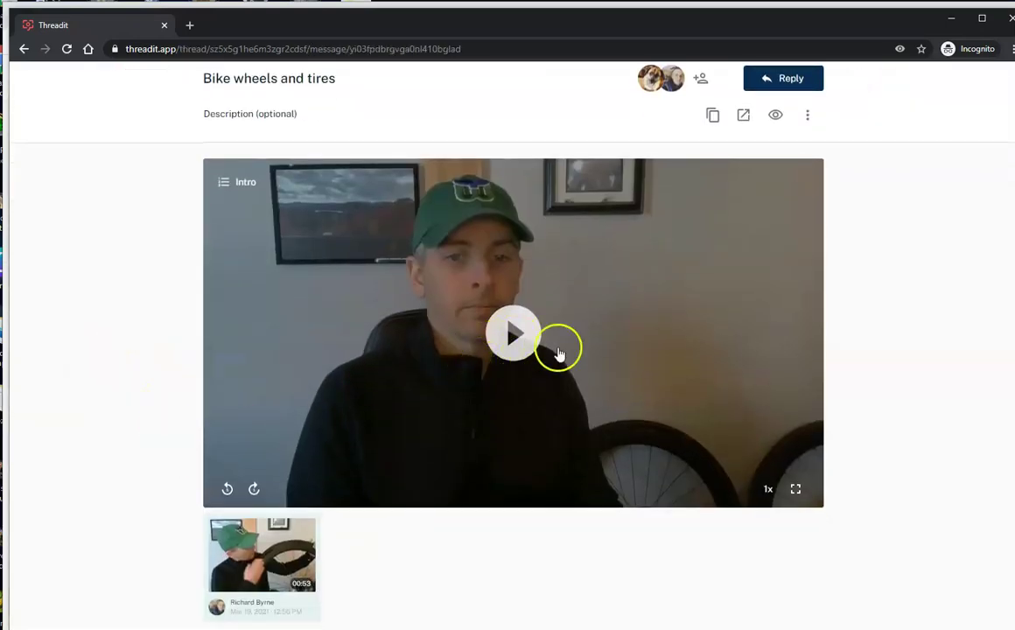
scroll(642, 419, up, 1)
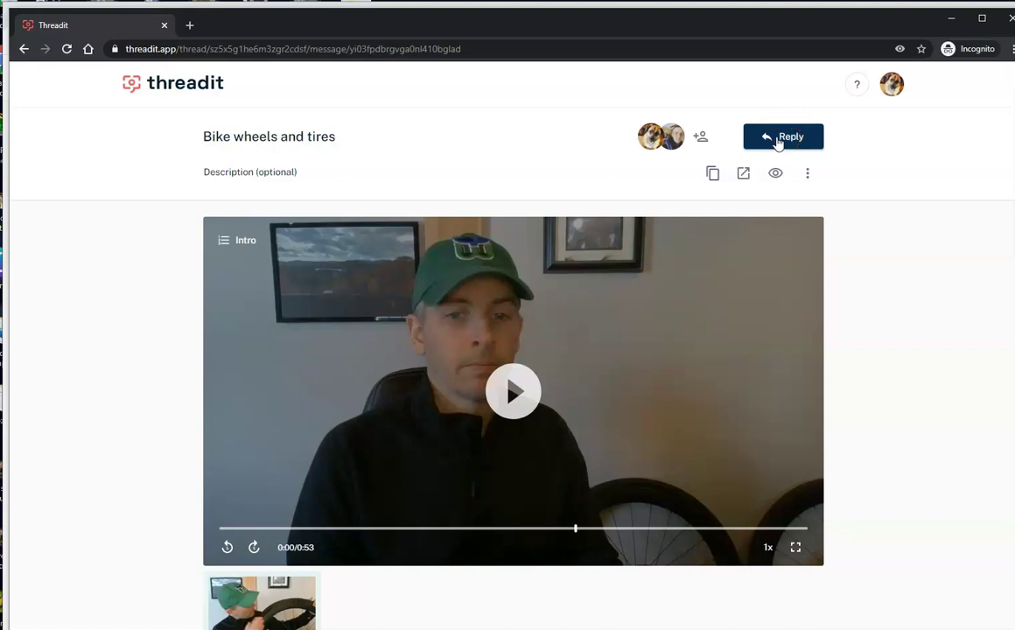
click(781, 138)
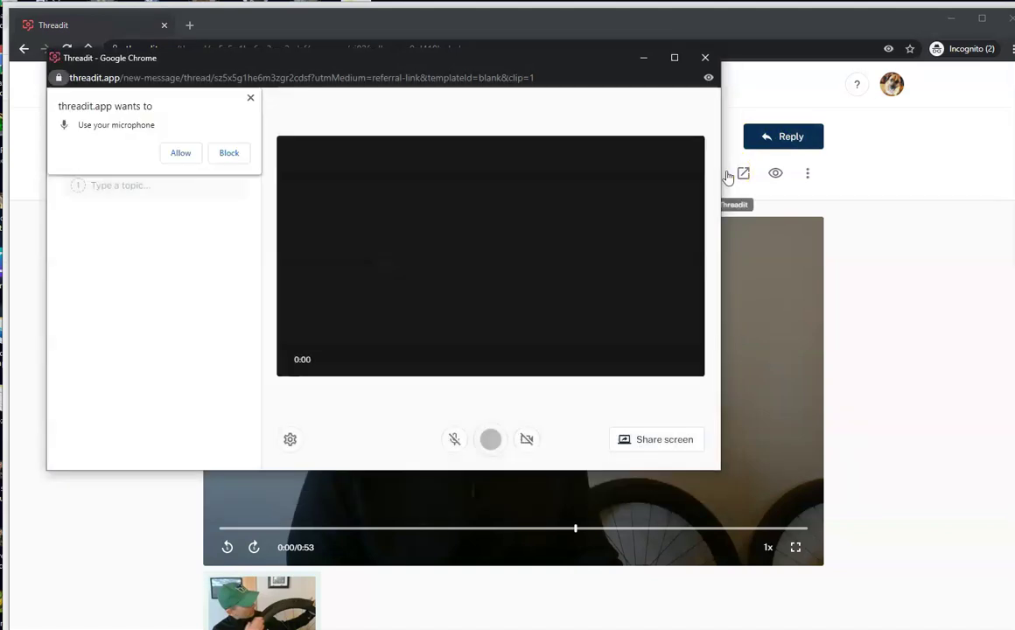
click(185, 154)
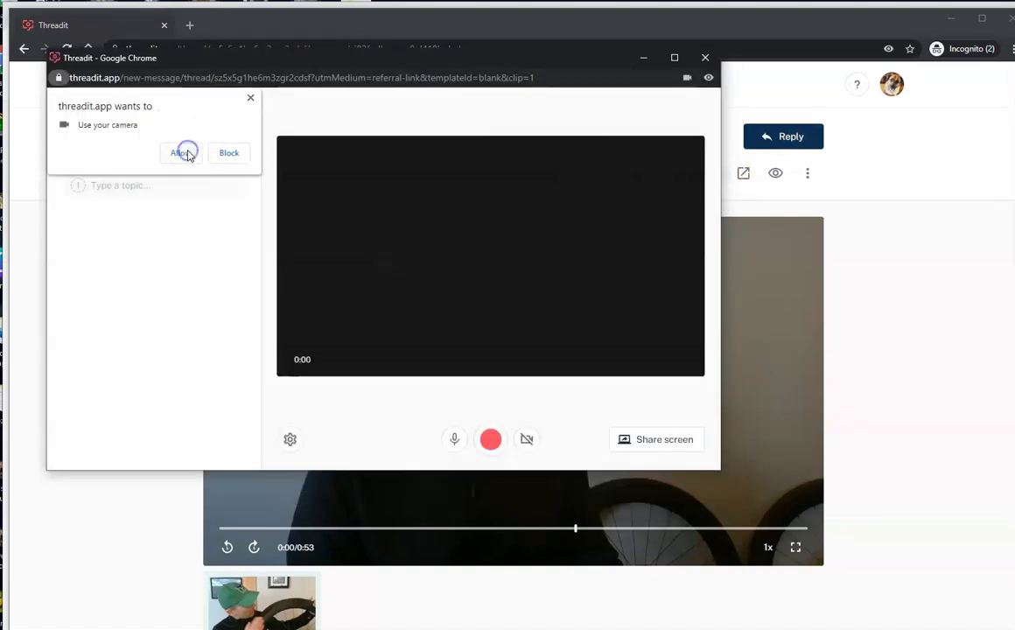
click(181, 154)
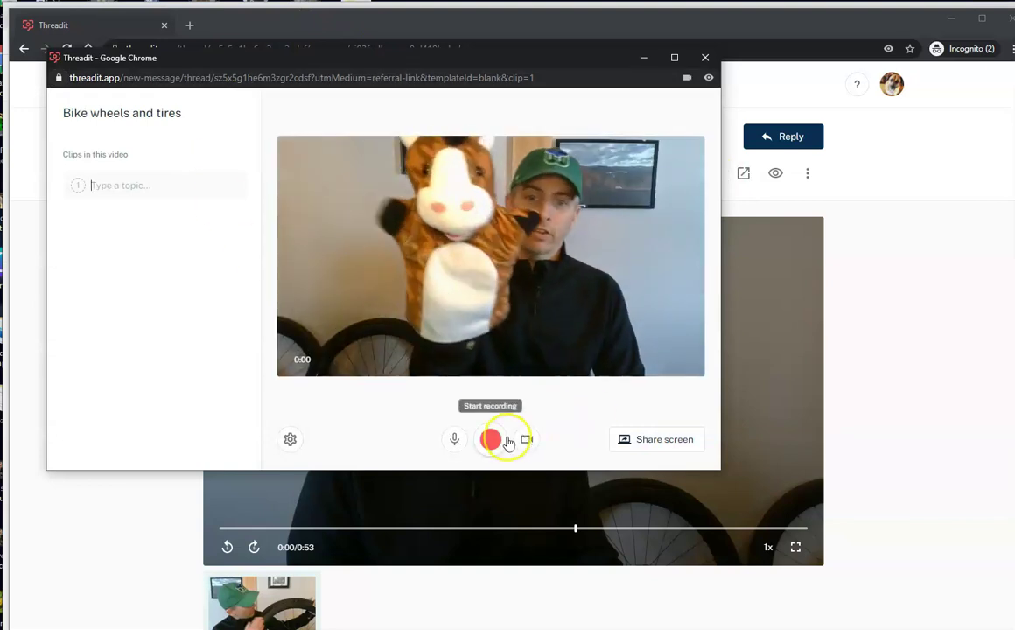
click(502, 444)
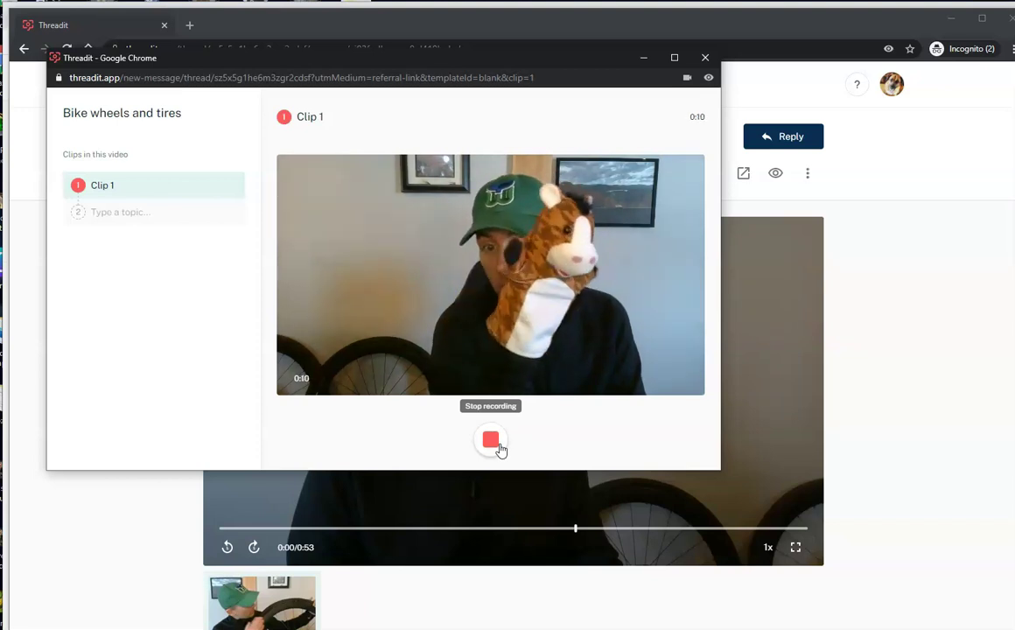
click(496, 444)
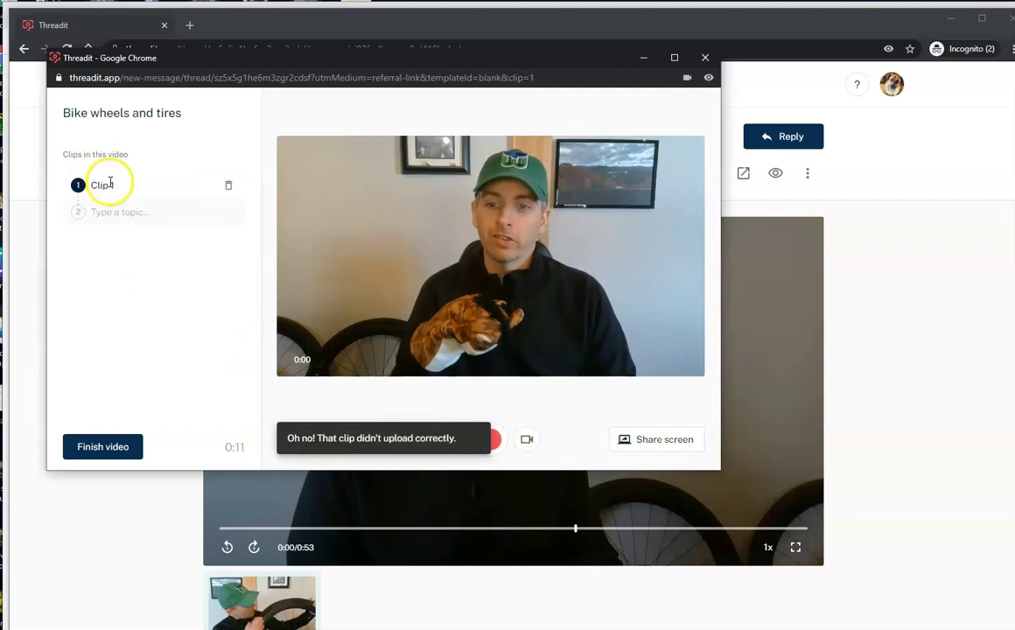
Step: Finish and publish the reply to the thread, copying its link
click(112, 451)
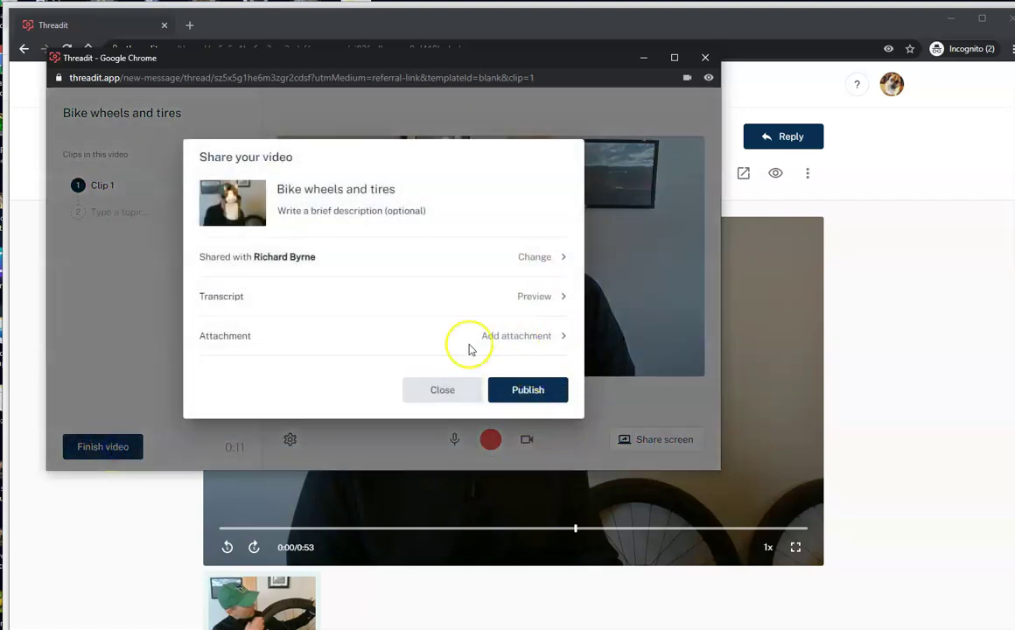
click(527, 391)
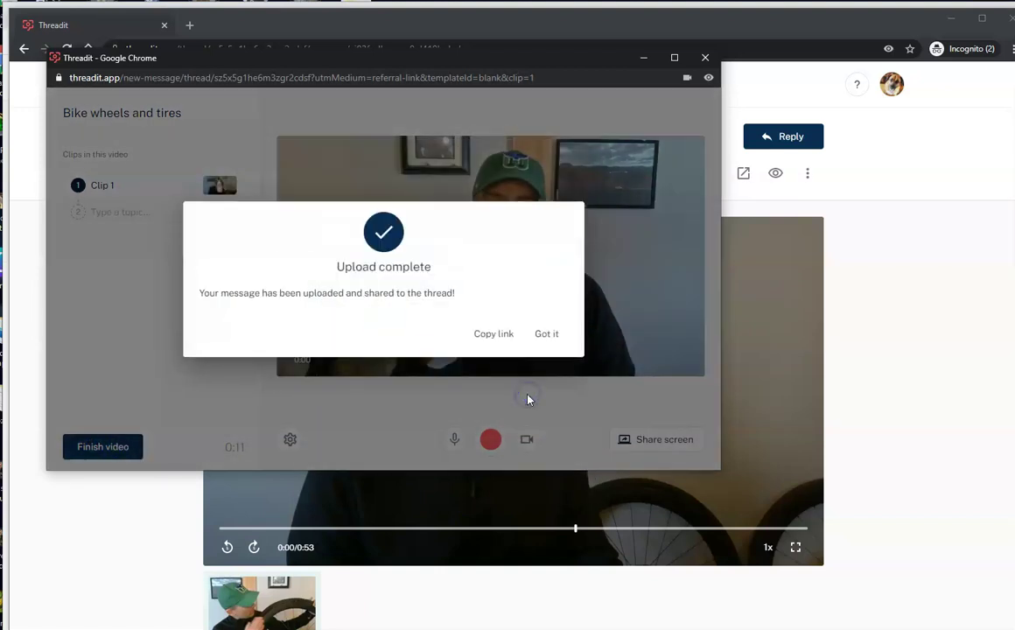
click(489, 339)
click(547, 336)
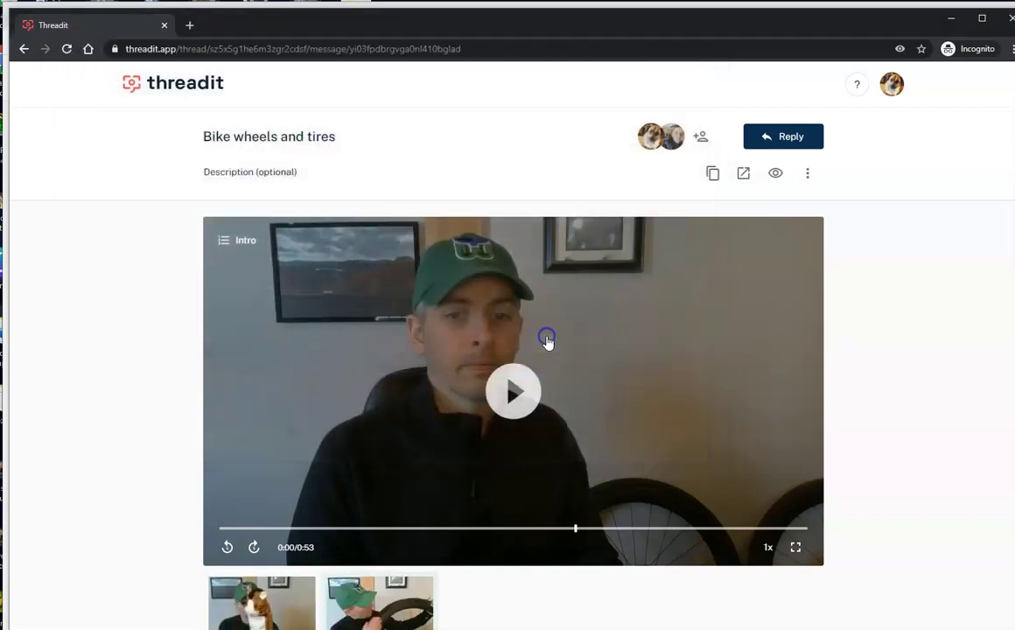
Step: Close the private window and open sharing settings for the Bike wheels and tires thread
click(1010, 21)
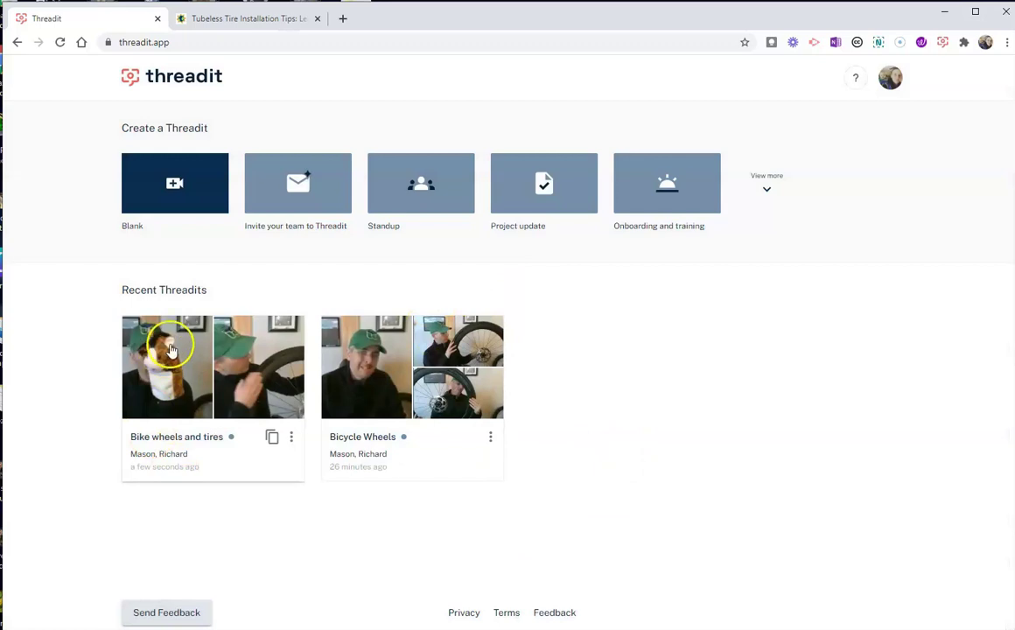
click(154, 381)
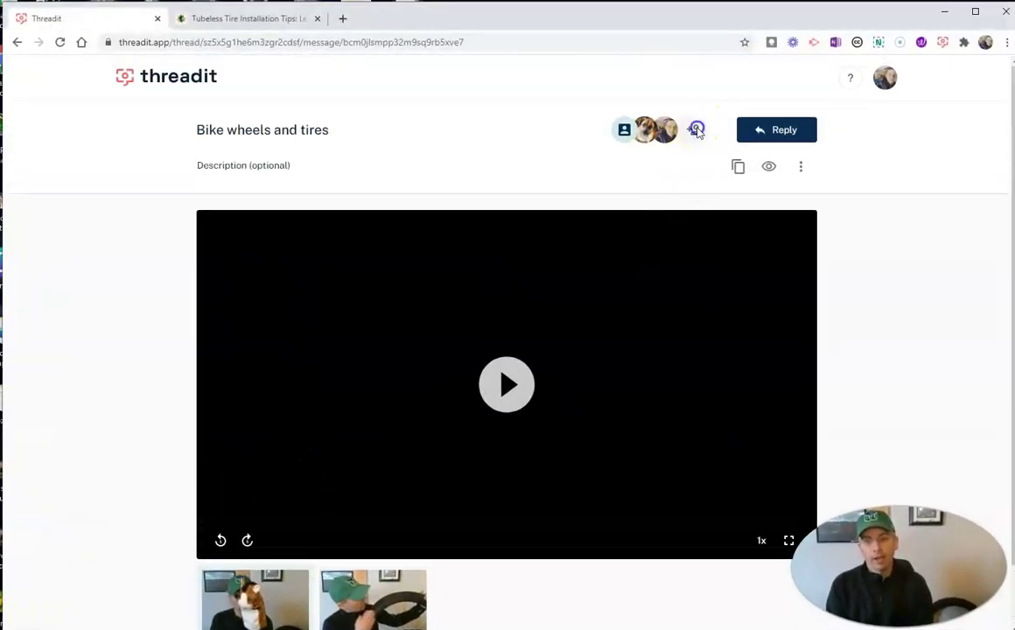
click(695, 130)
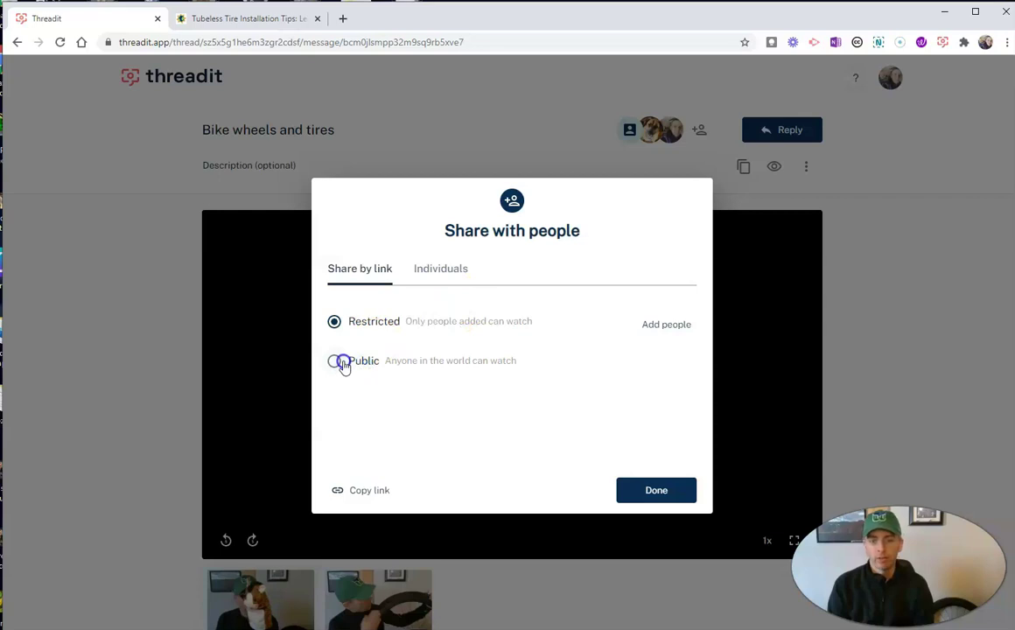
Step: Share the thread with another individual's e-mail address as a replier, adding a note asking for their thoughts
click(448, 271)
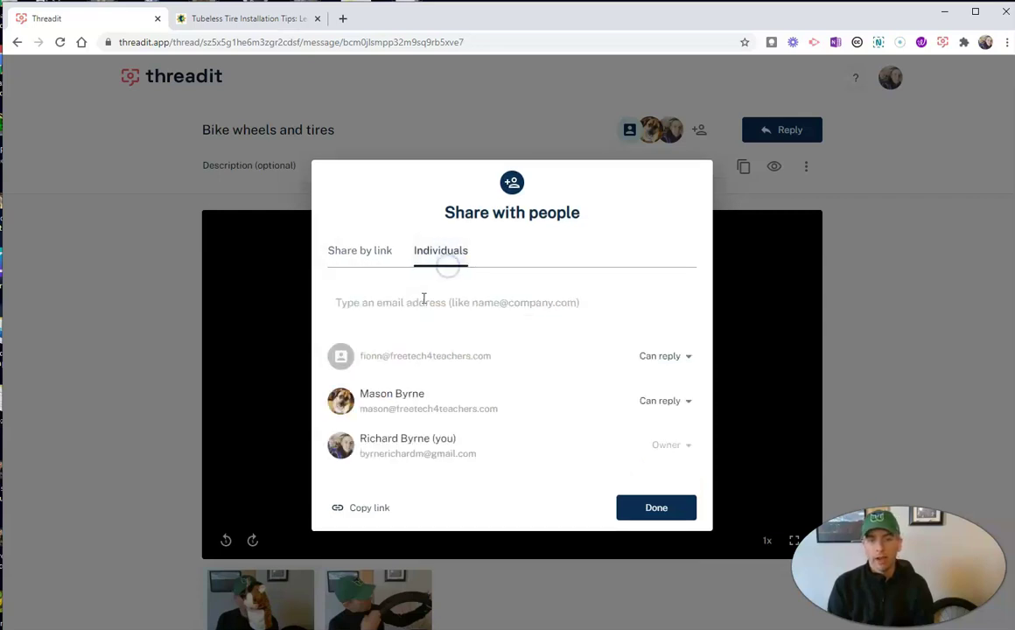
click(423, 302)
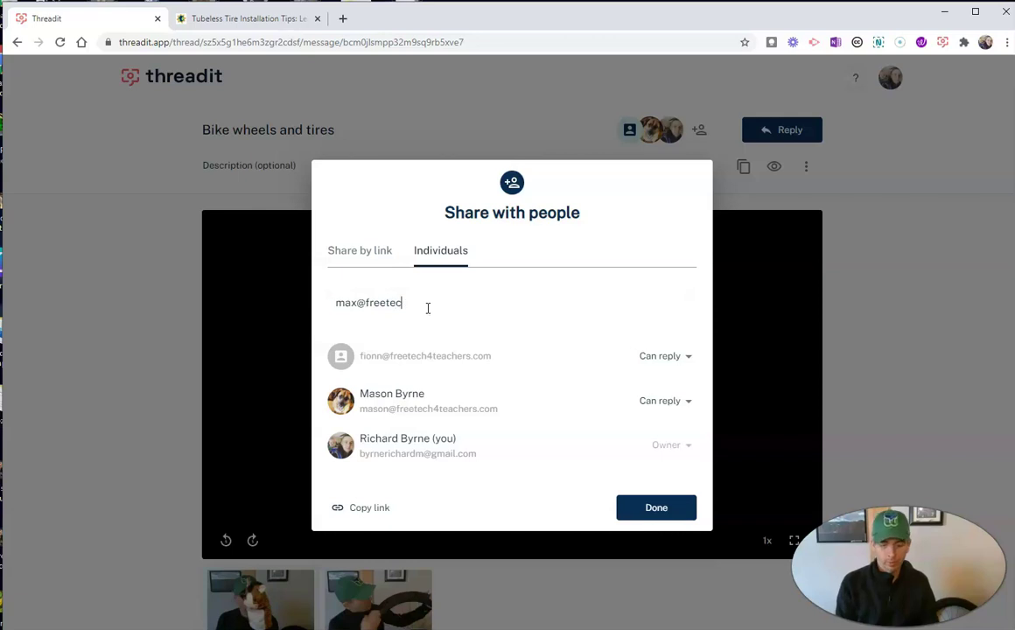
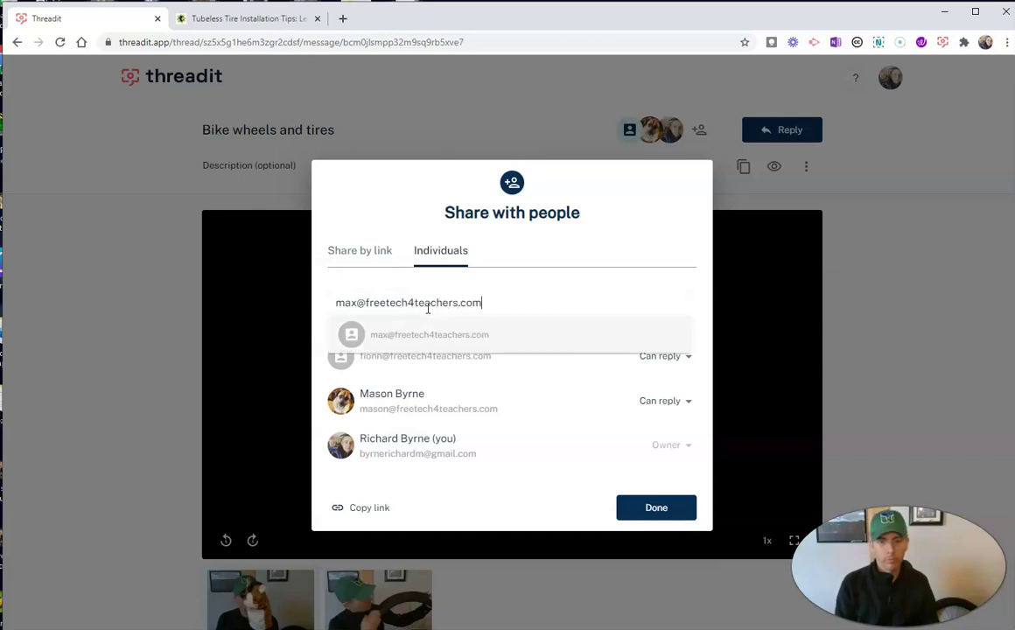
click(471, 336)
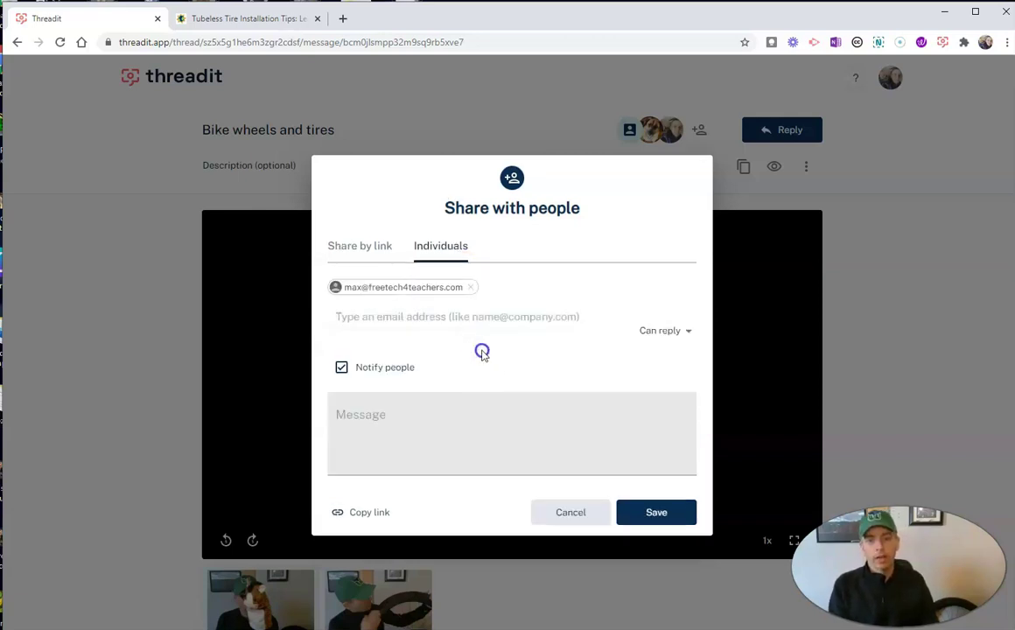
click(454, 417)
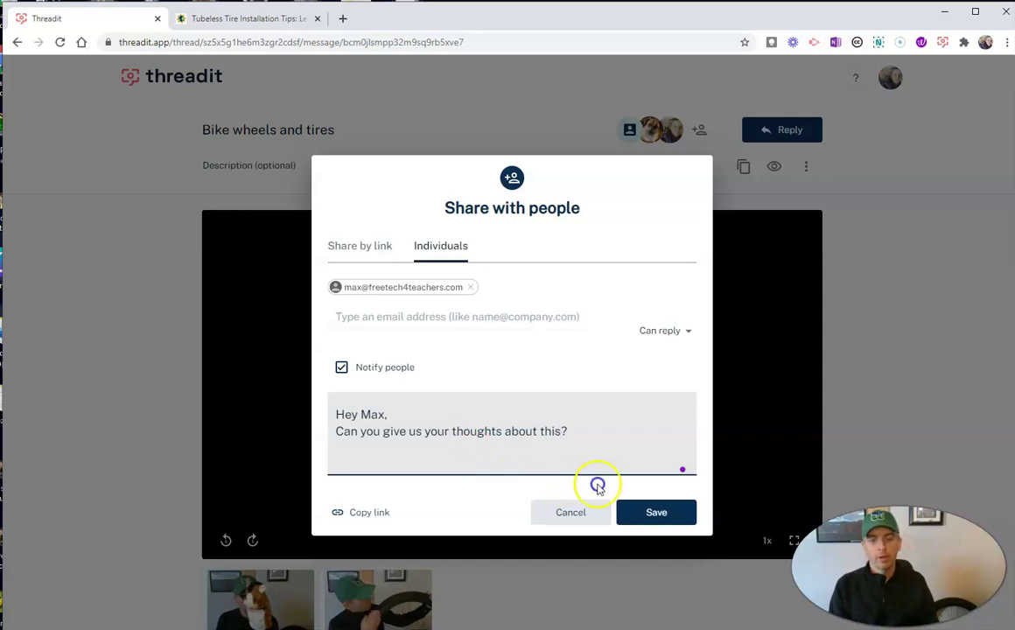
click(667, 521)
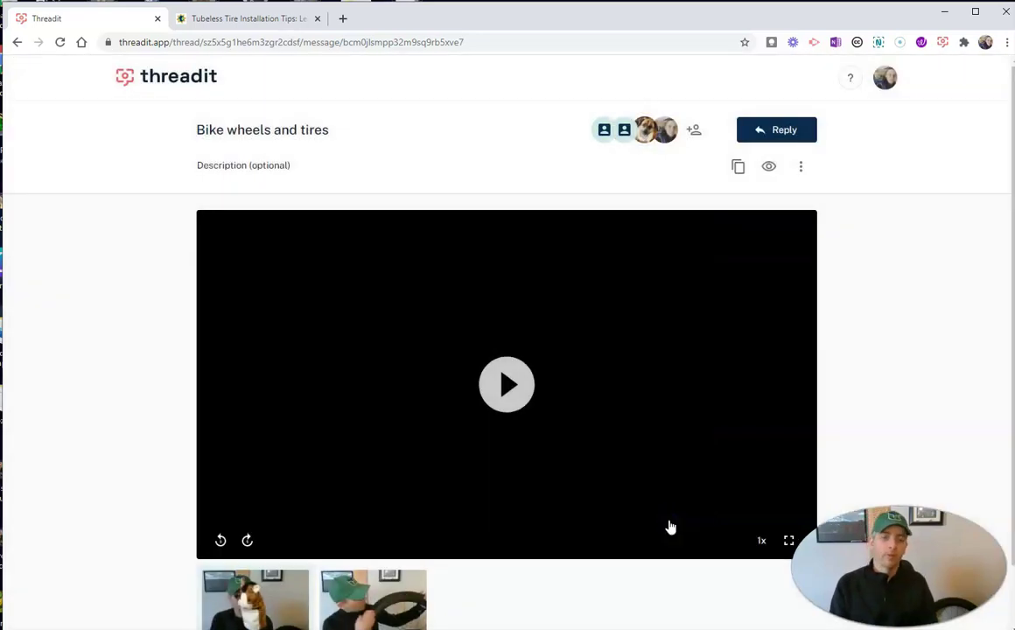
Step: Remove the second invited address from the thread's individual sharing list and save
click(645, 549)
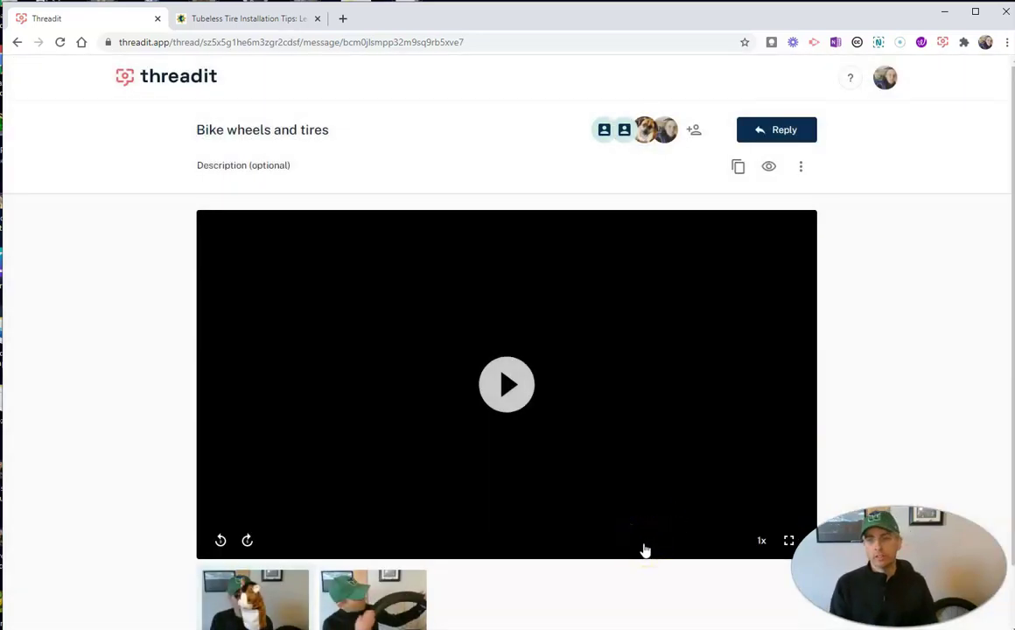
click(694, 131)
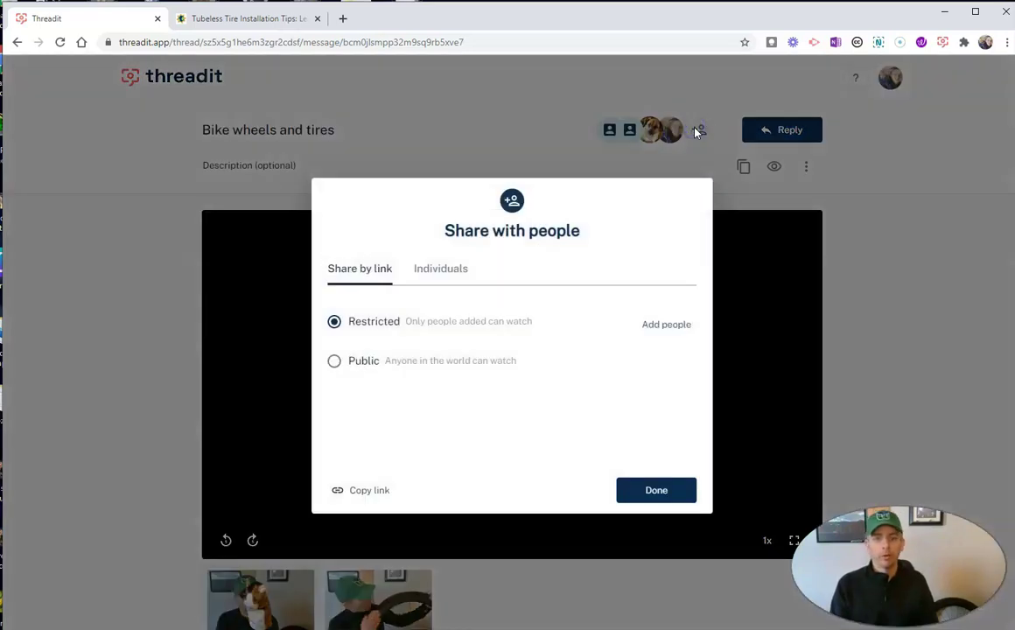
click(447, 274)
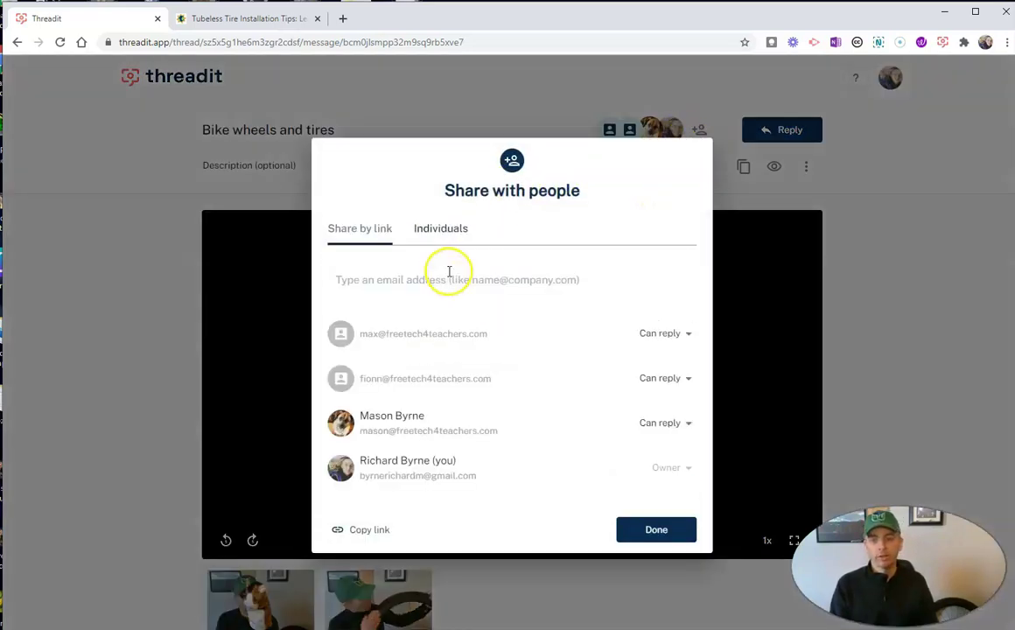
click(684, 378)
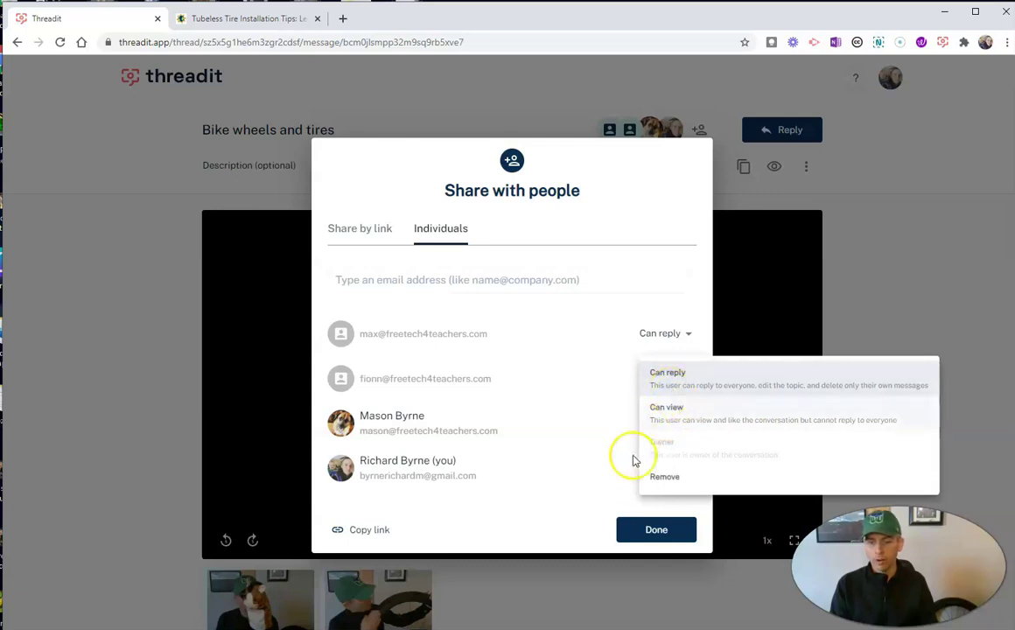
click(663, 477)
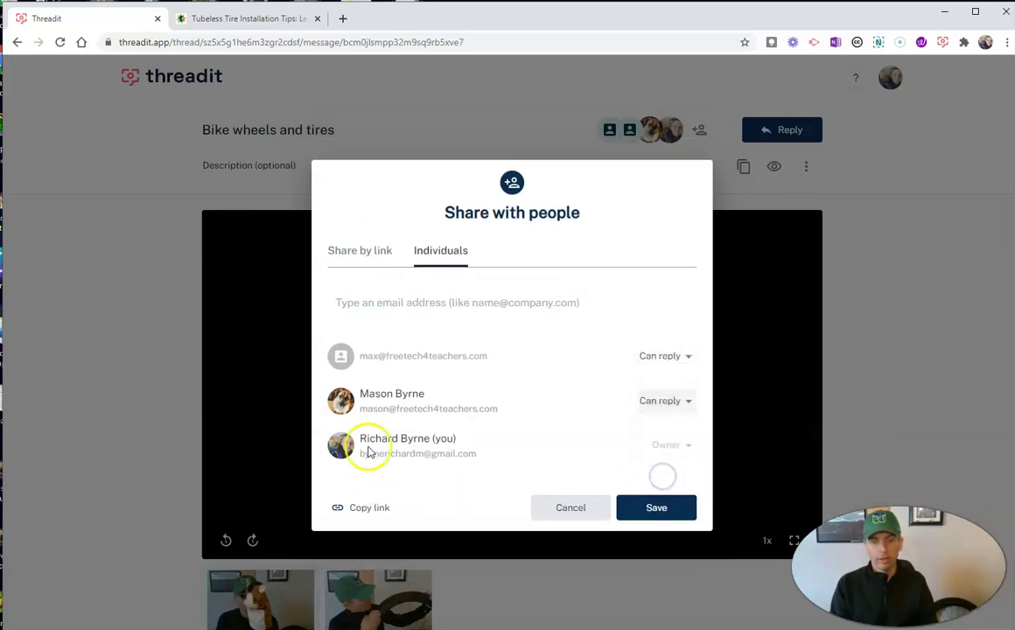
click(658, 508)
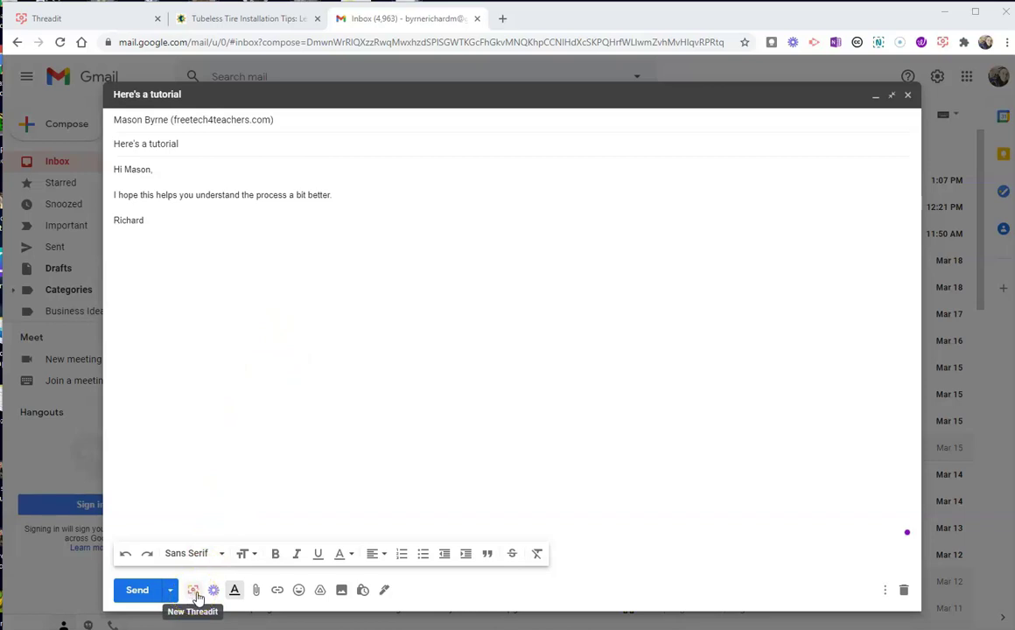
Step: Start a new Threadit from the compose toolbar of the 'Here's a tutorial' draft
click(194, 595)
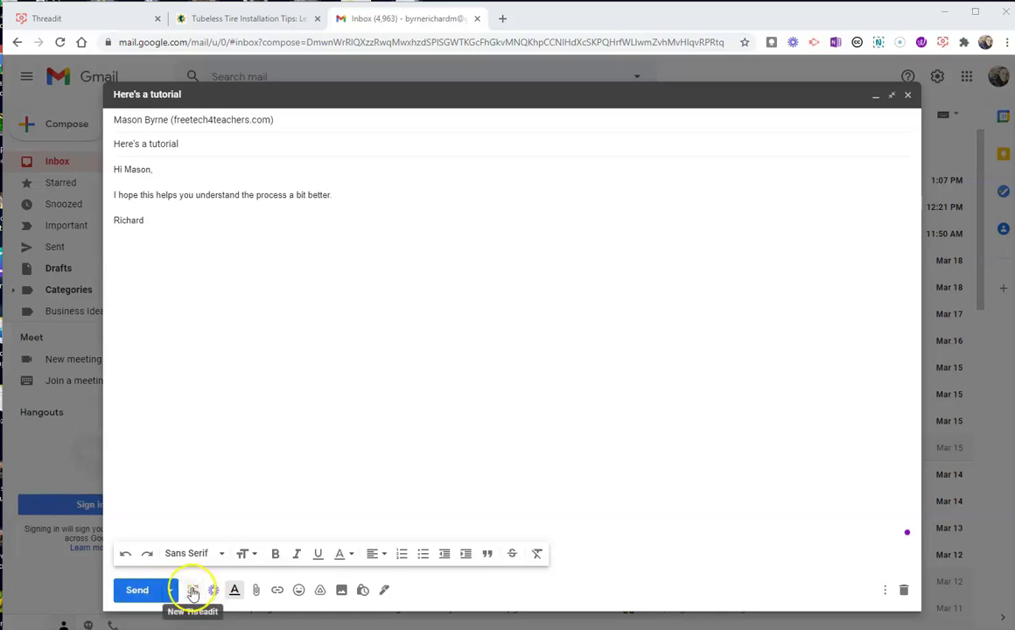
Step: Create a new thread from the Tutorial template, with clips Introduction through Next steps
click(199, 556)
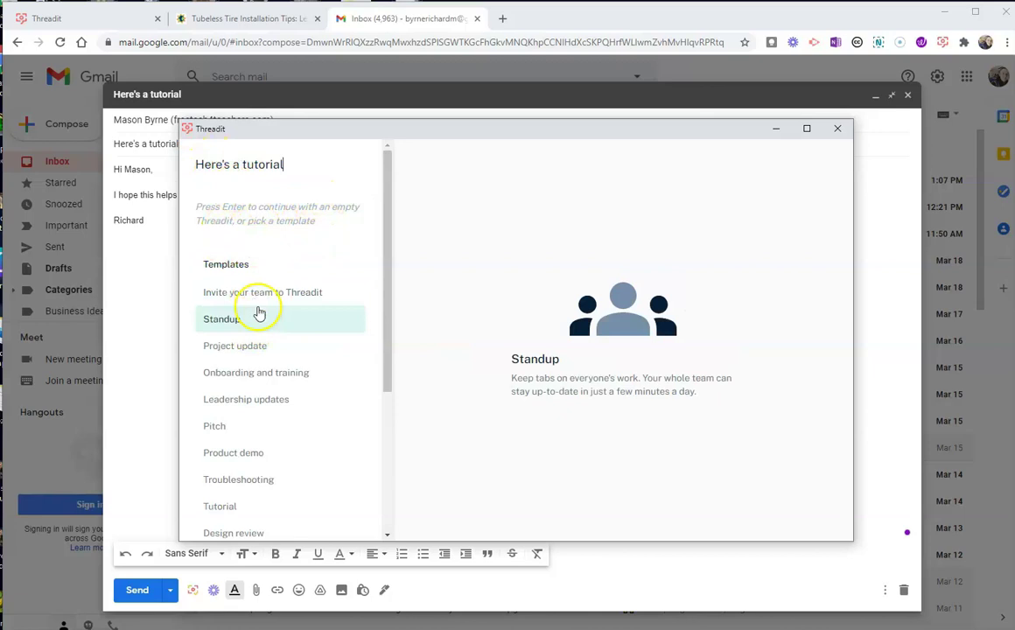
scroll(293, 486, down, 2)
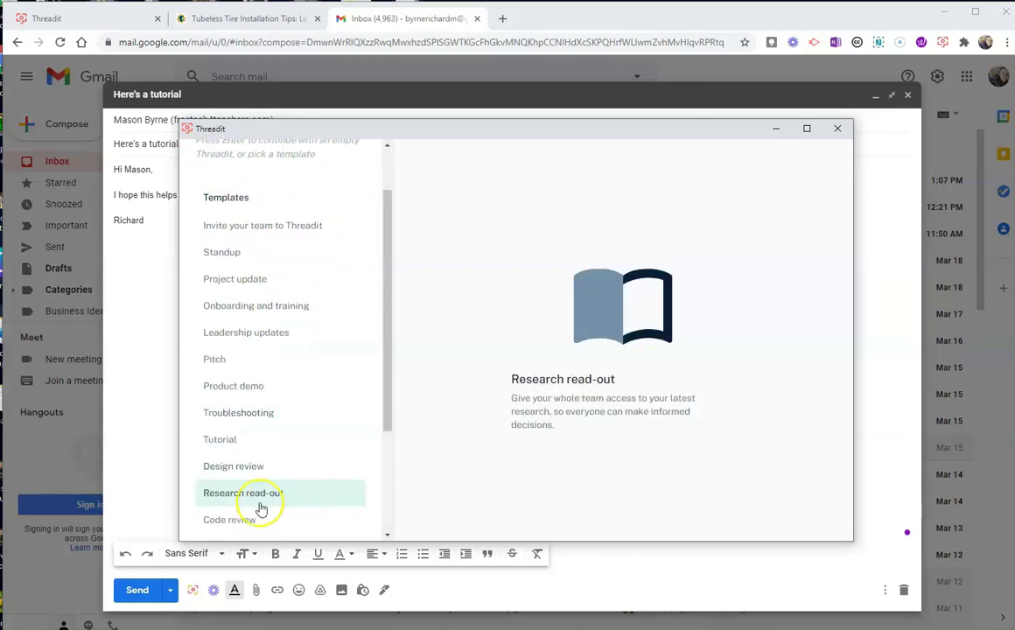
click(235, 442)
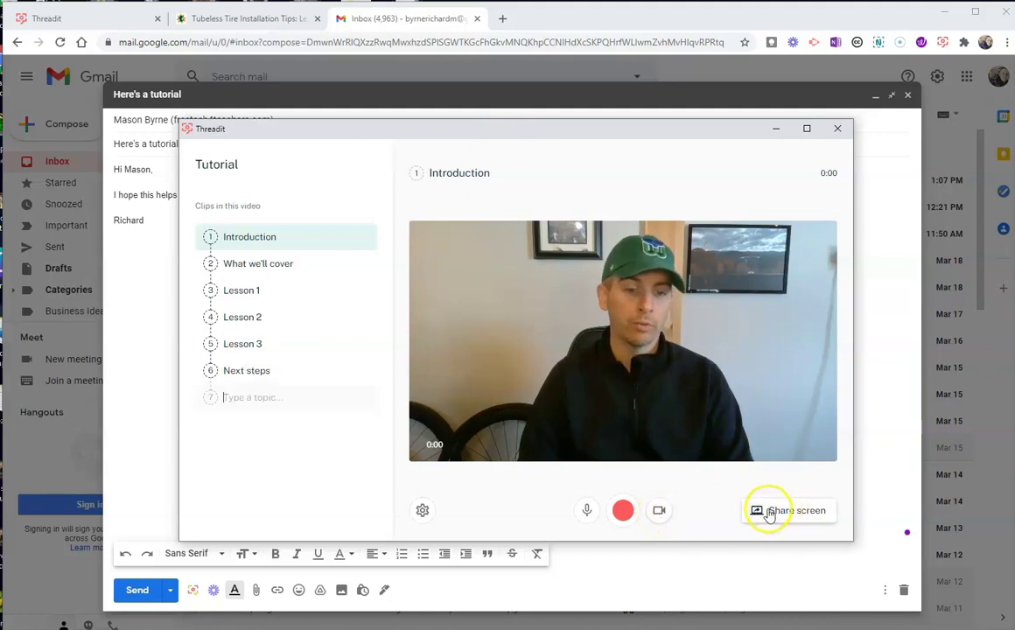
click(776, 516)
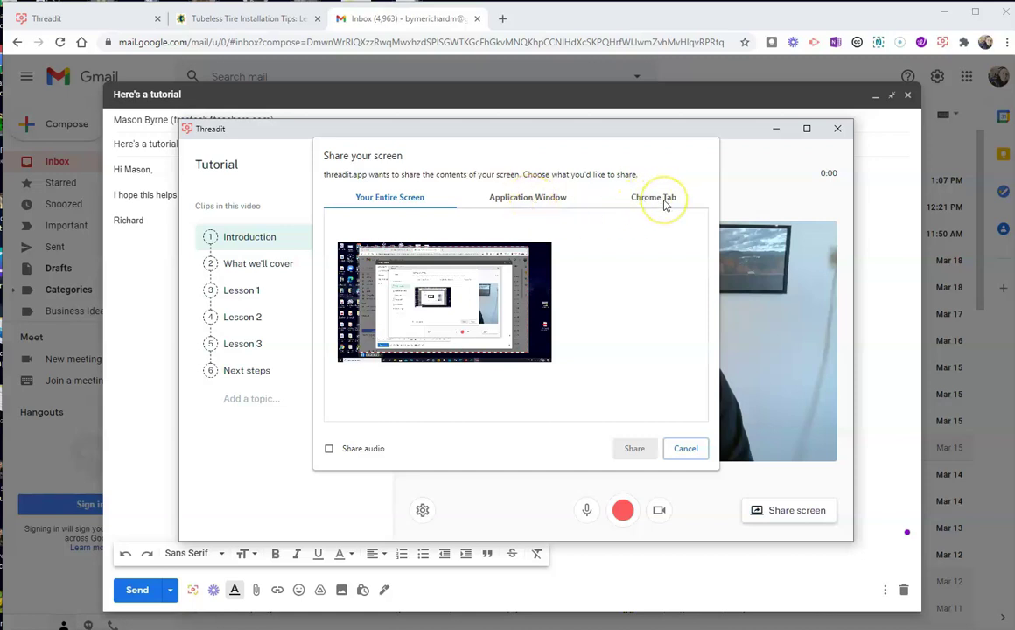
click(481, 293)
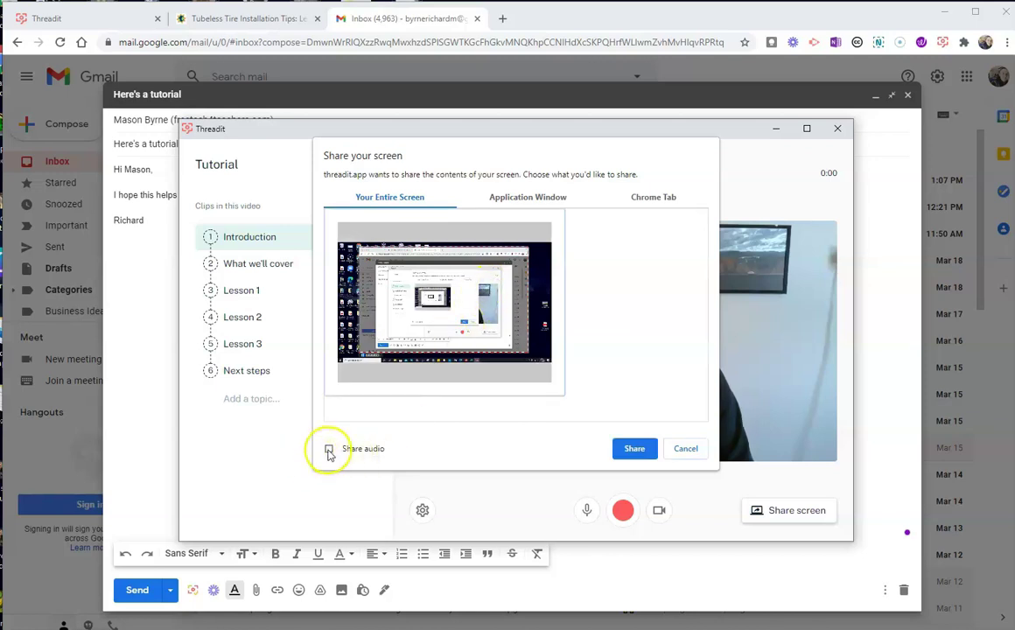
click(634, 449)
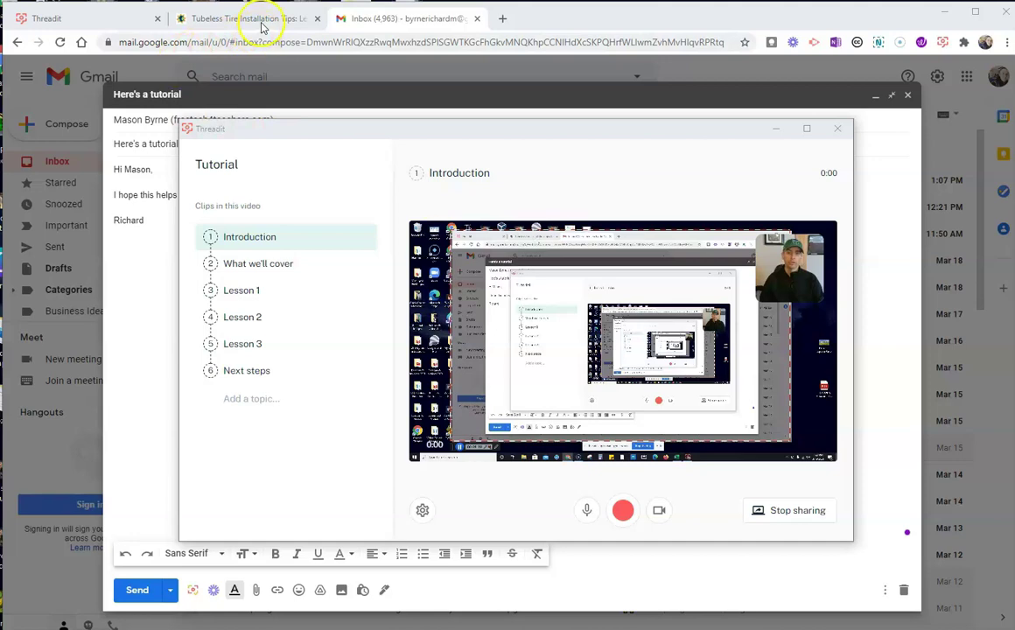
click(208, 21)
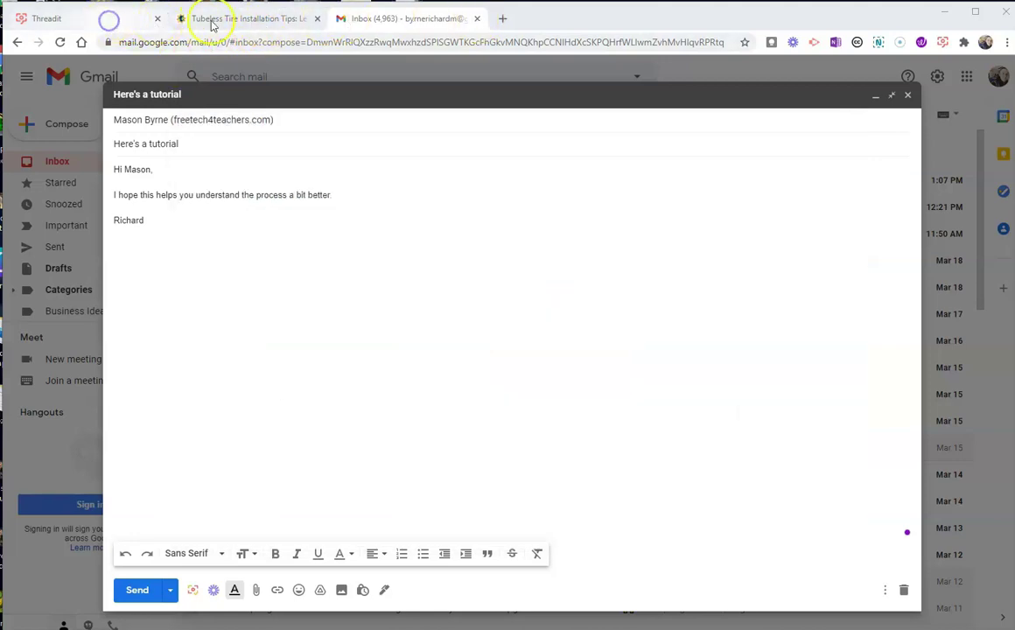
click(404, 21)
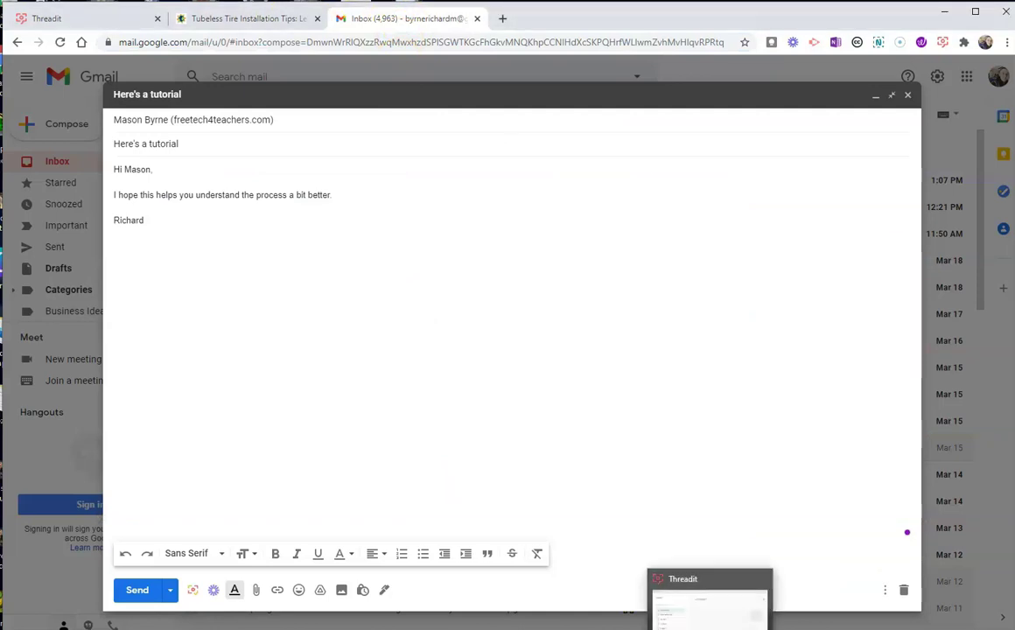
click(709, 604)
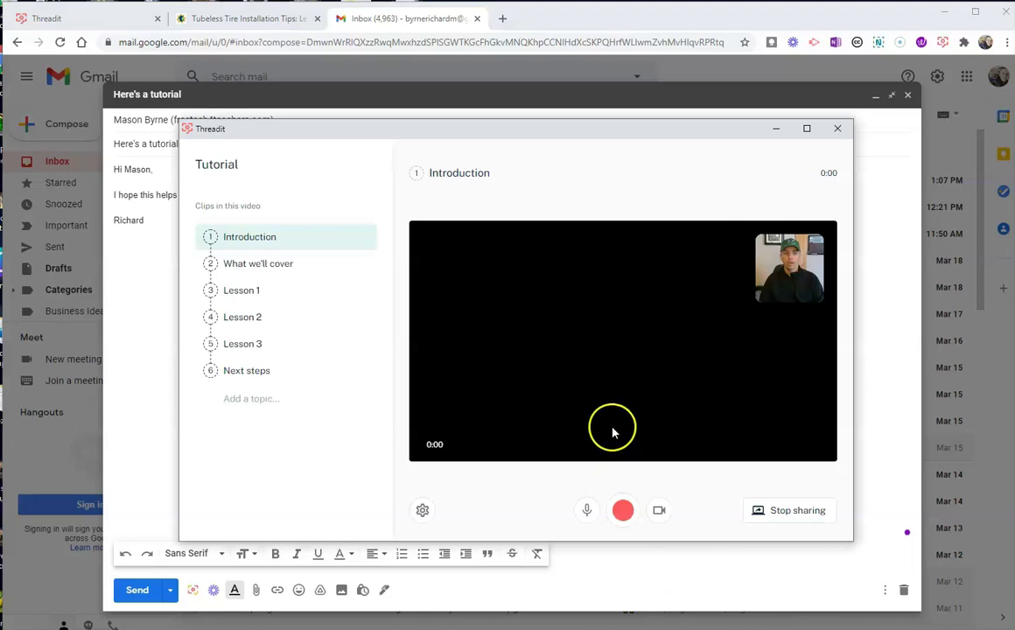
click(807, 515)
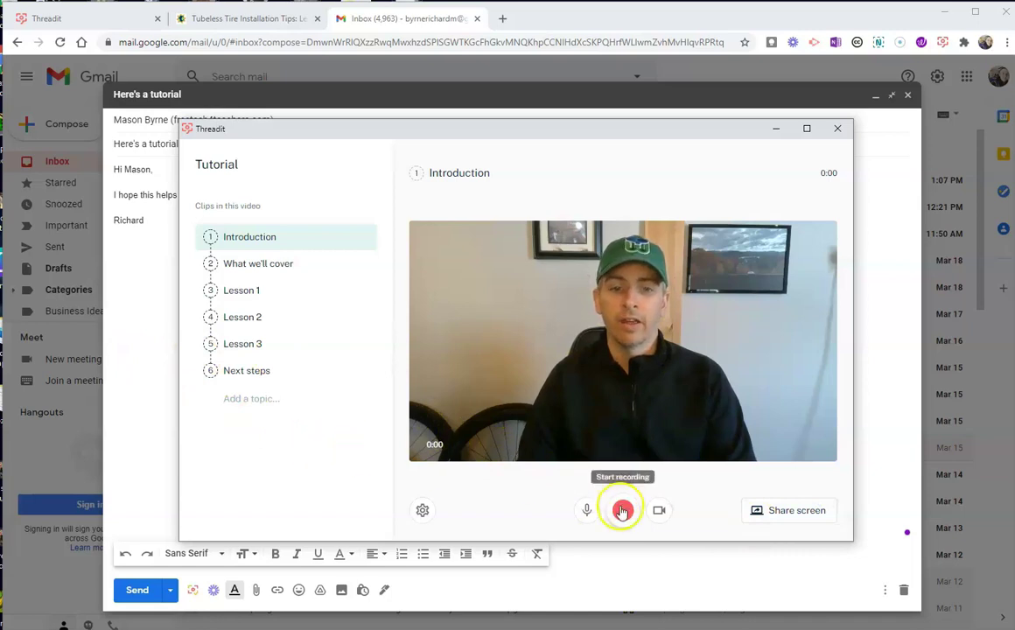
Step: Record a 12-second full-screen Introduction clip showing the Threadit home, tubeless tire article and Gmail tabs
click(778, 513)
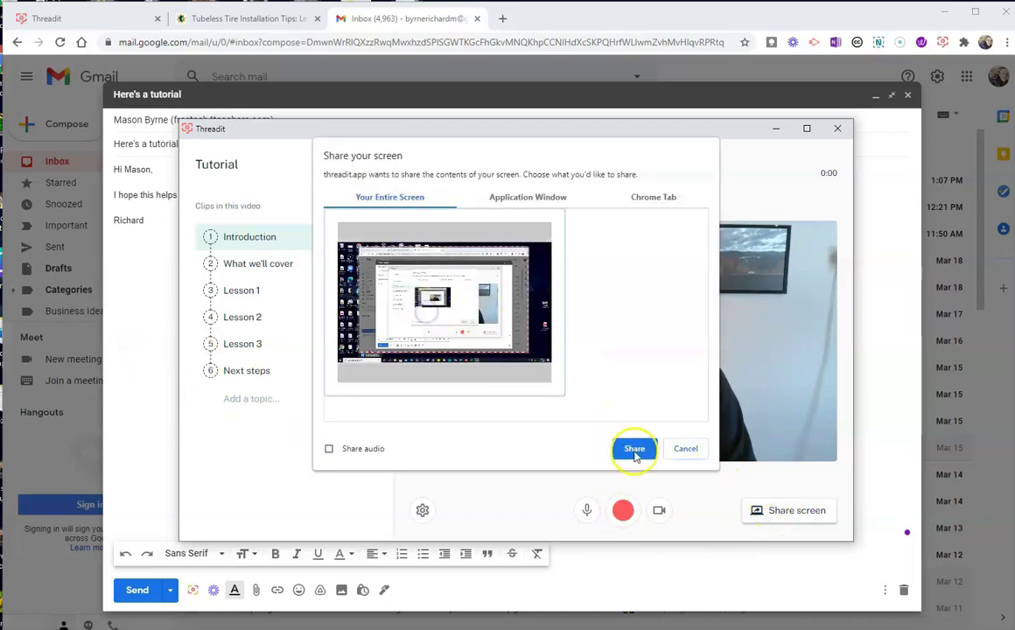
click(635, 448)
click(624, 517)
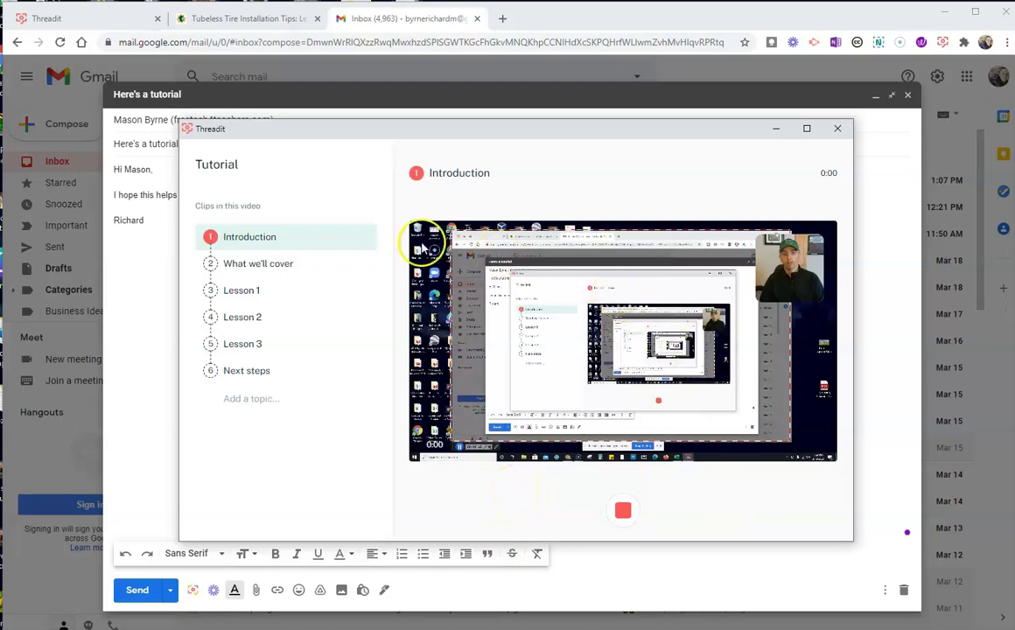
click(95, 19)
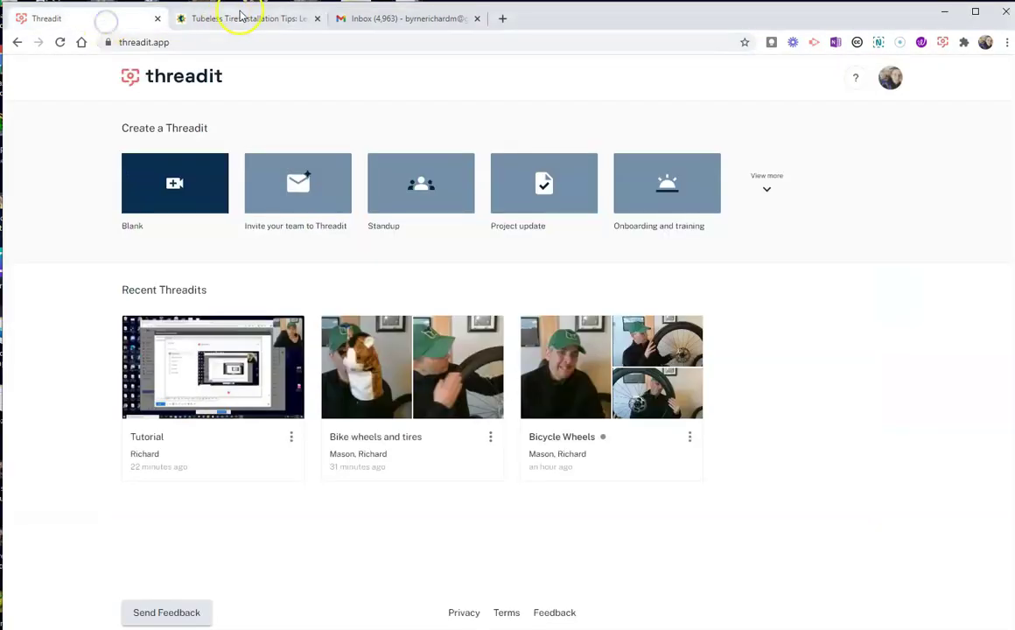
click(262, 24)
click(420, 21)
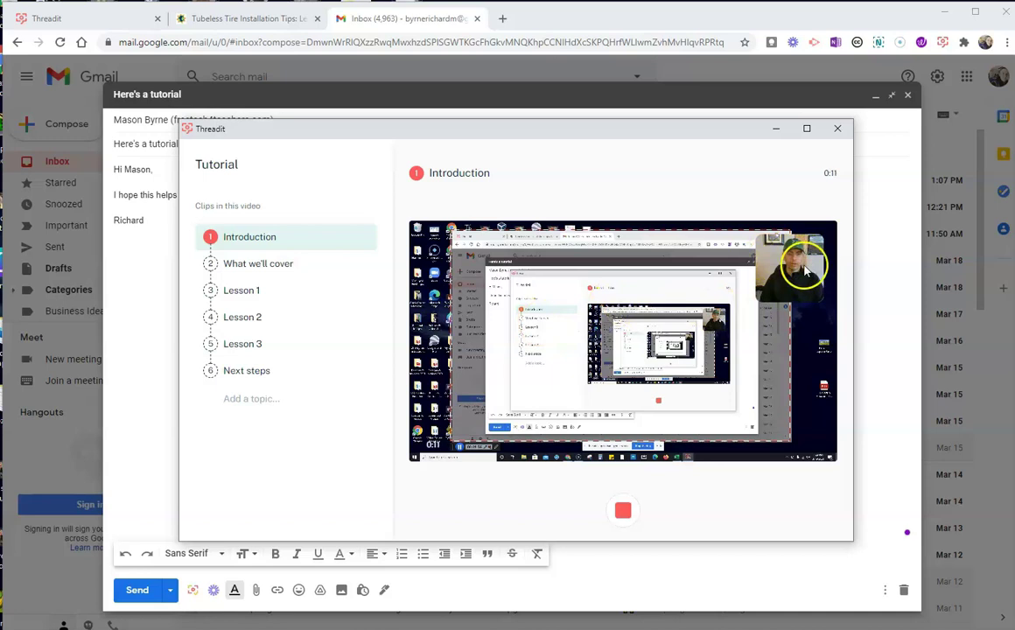
click(623, 510)
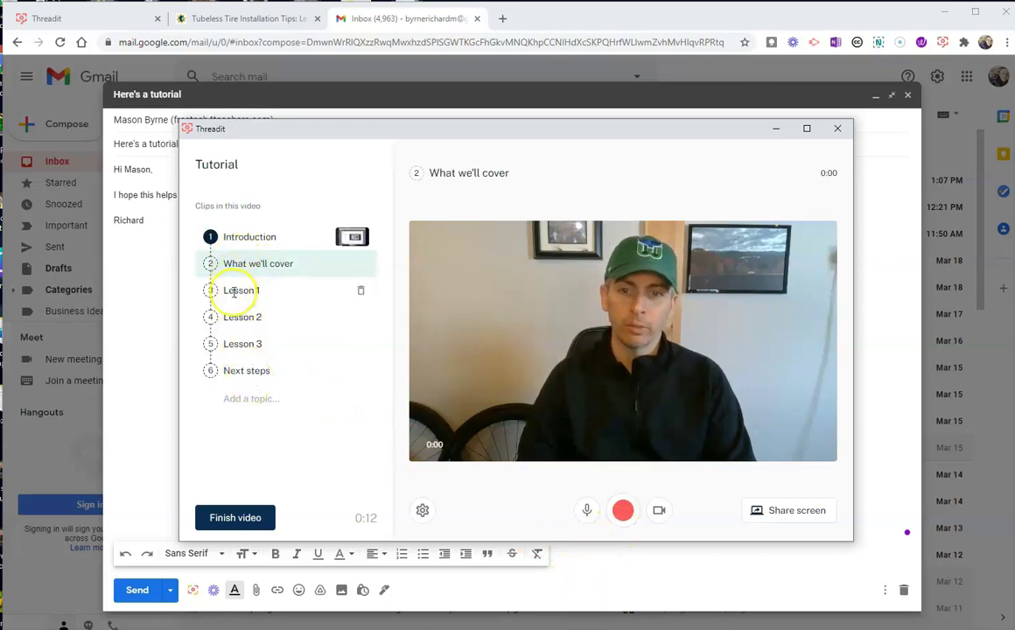
Step: Delete the What we'll cover, Lesson 1, Lesson 2, Lesson 3 and Next steps clips
click(360, 264)
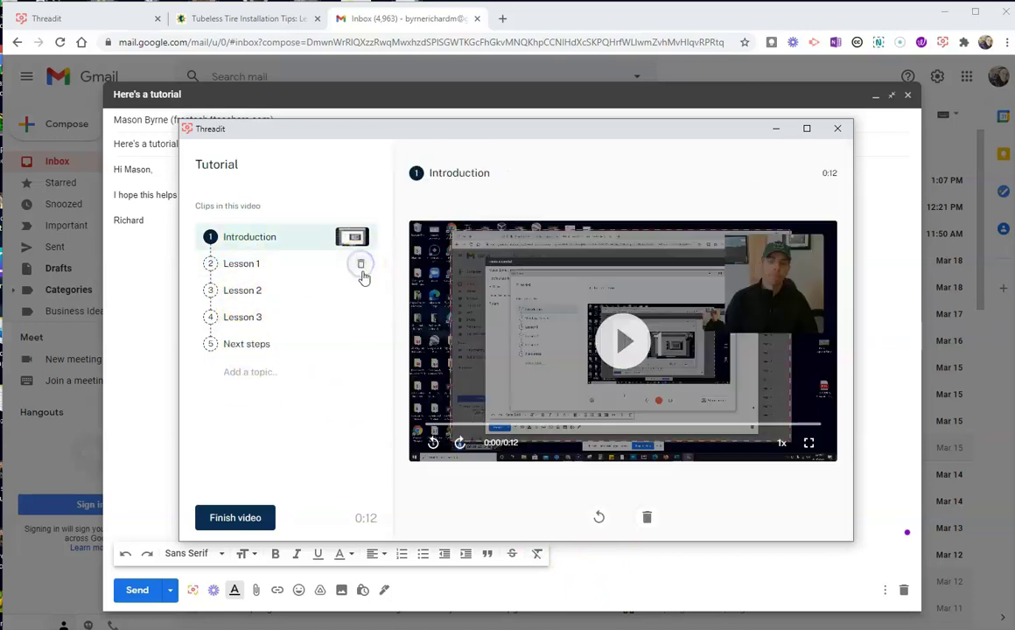
click(359, 265)
click(358, 266)
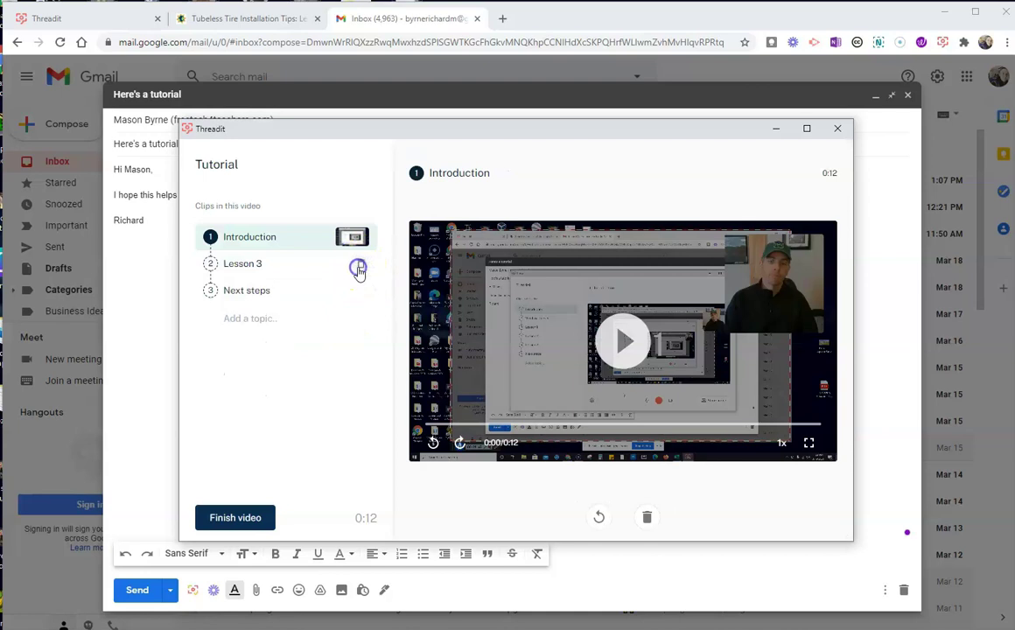
click(360, 267)
click(358, 266)
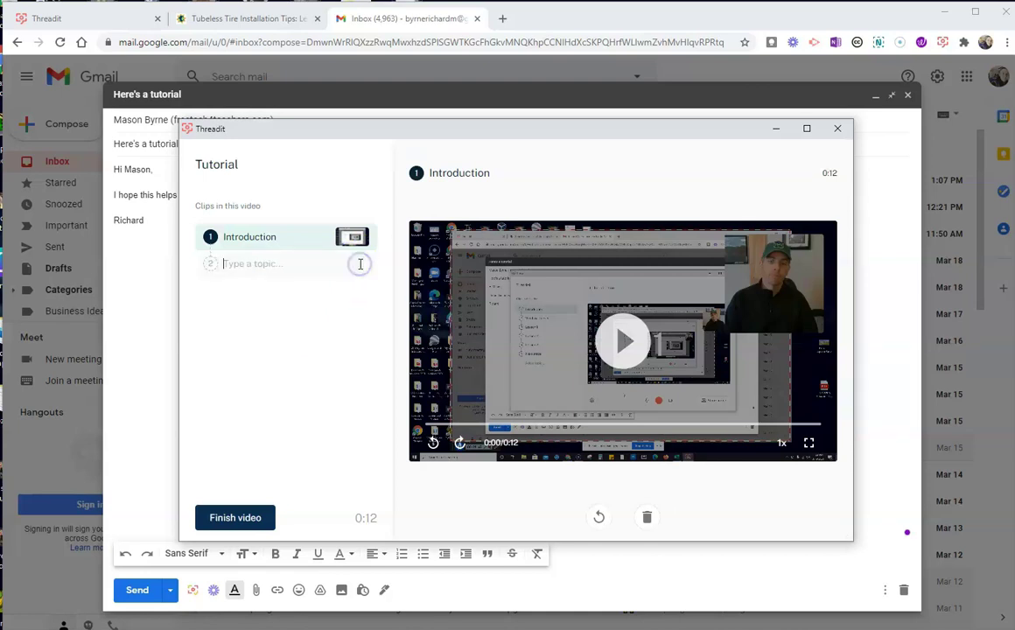
Step: Finish and publish the Tutorial video, copying its link
click(252, 523)
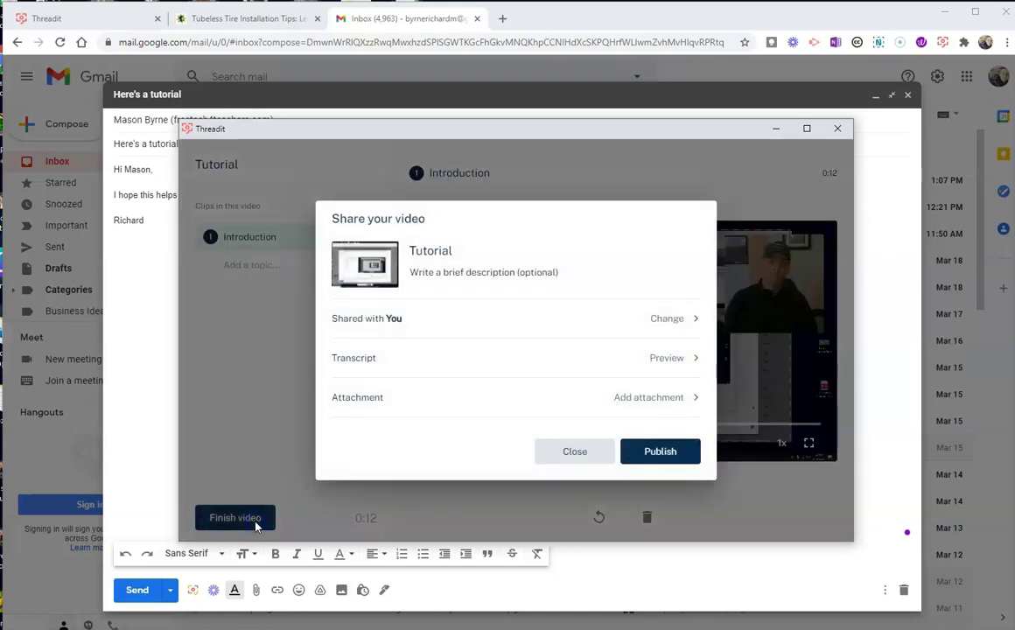
click(670, 451)
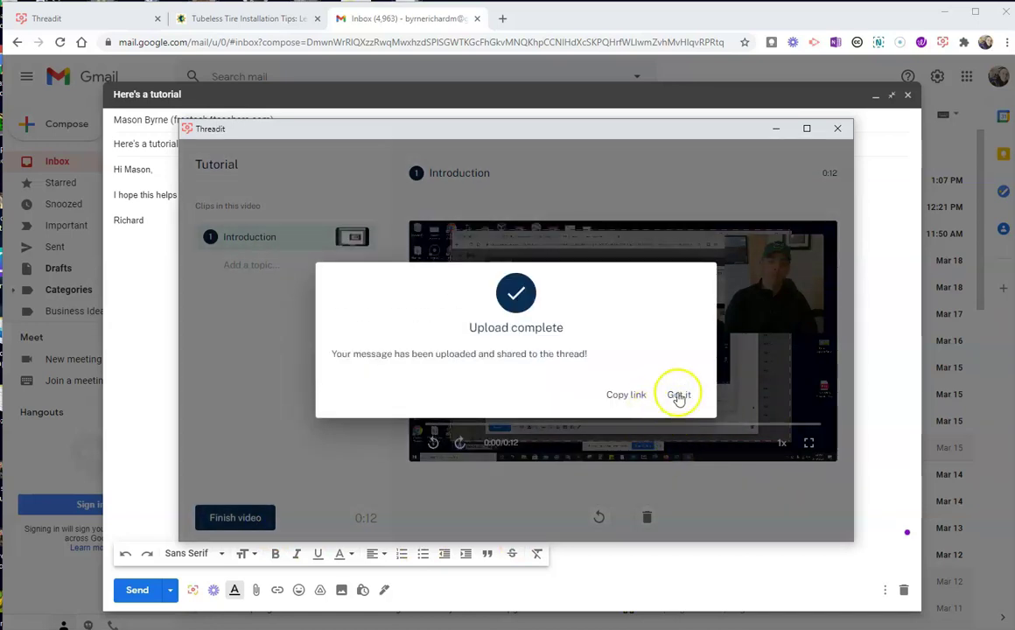
click(628, 395)
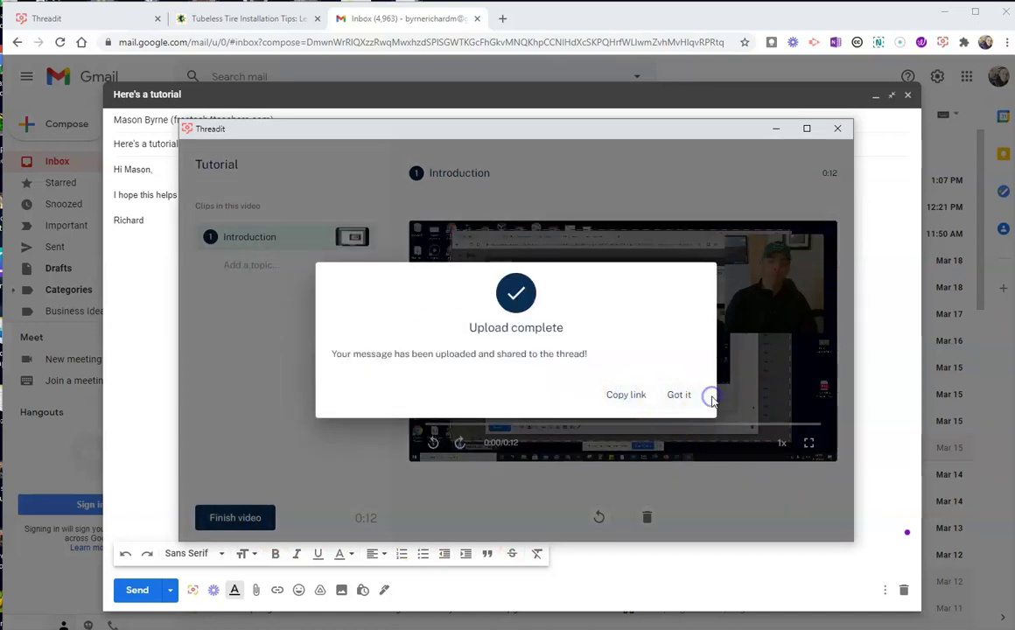
click(682, 398)
Step: Embed the published Tutorial Threadit into the 'Here's a tutorial' Gmail draft
click(680, 395)
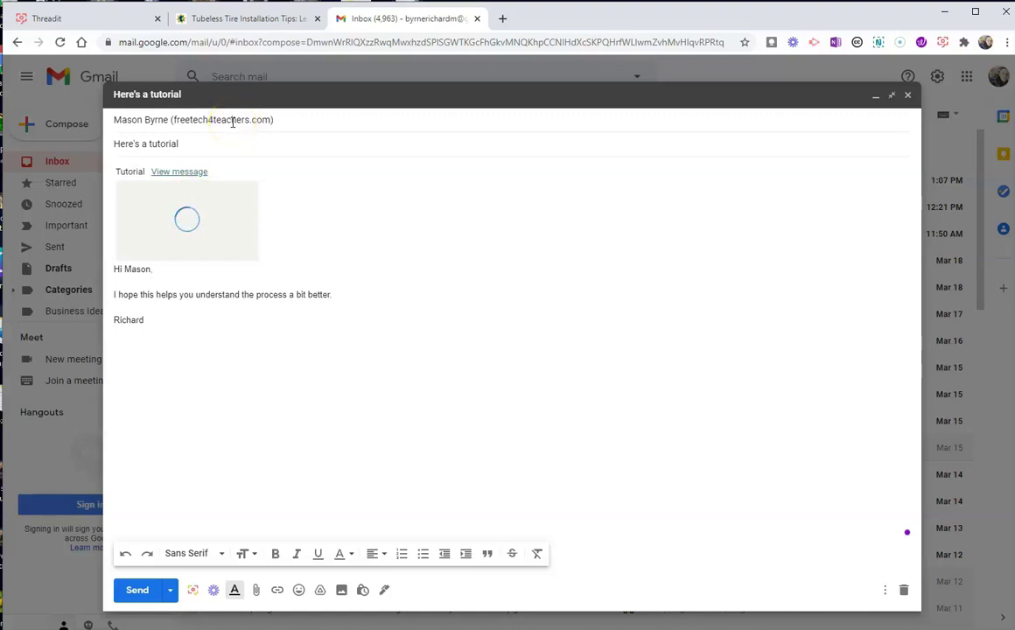
mouse_move(233, 122)
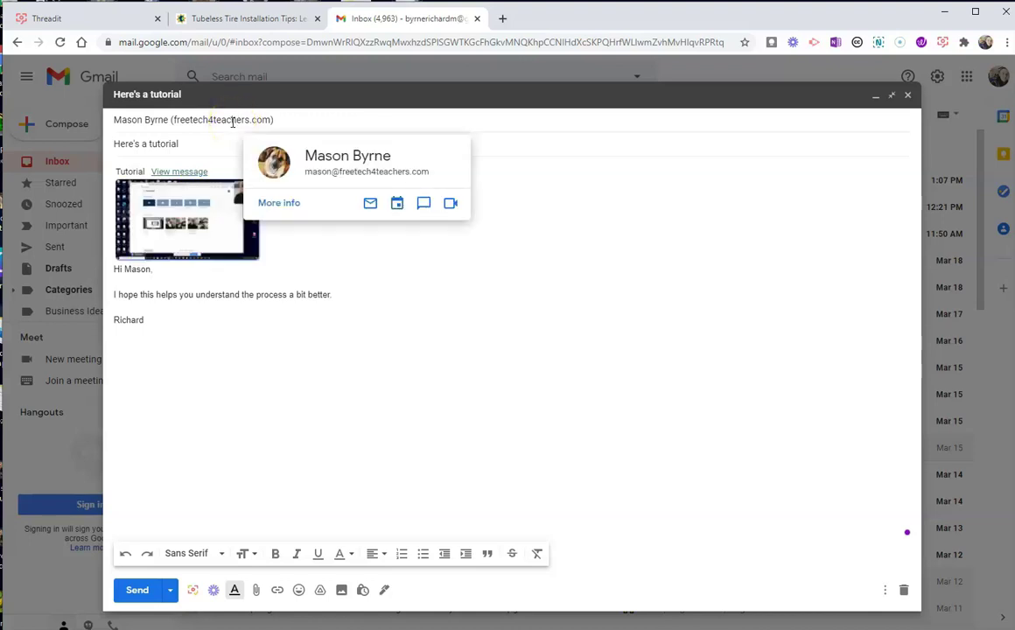